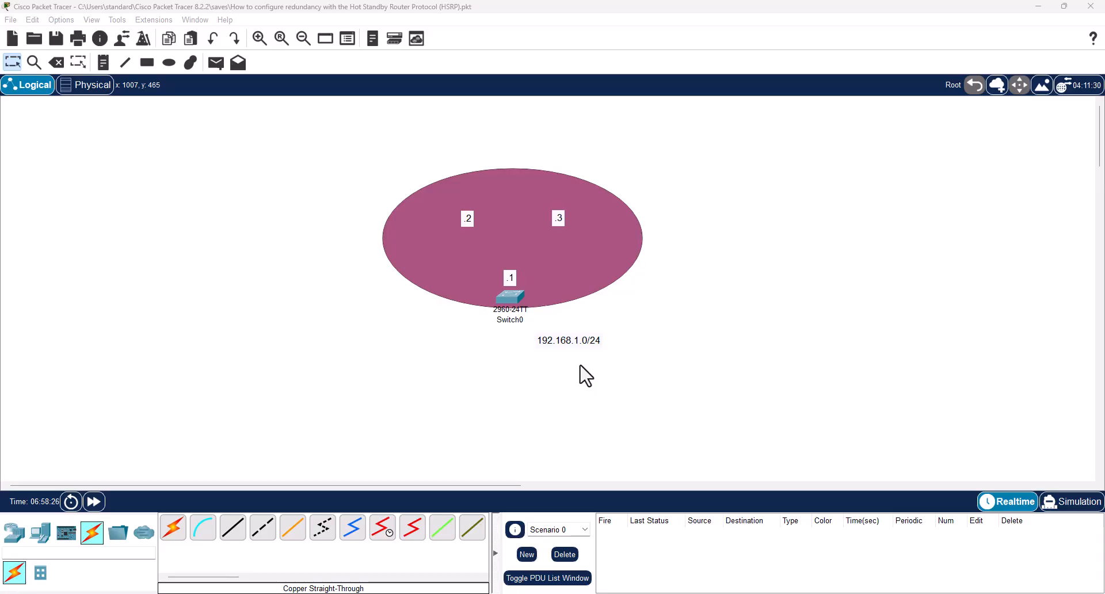
Place two ISR4331 routers inside the ellipse, one beside the .2 label and one beside the .3 label.
click(14, 532)
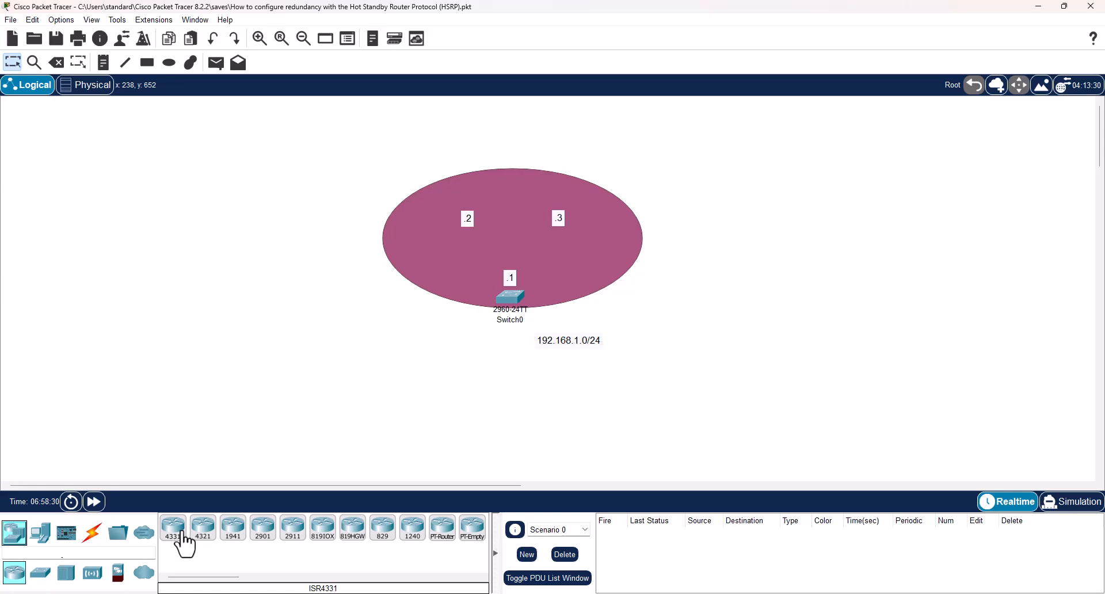
click(174, 527)
click(442, 201)
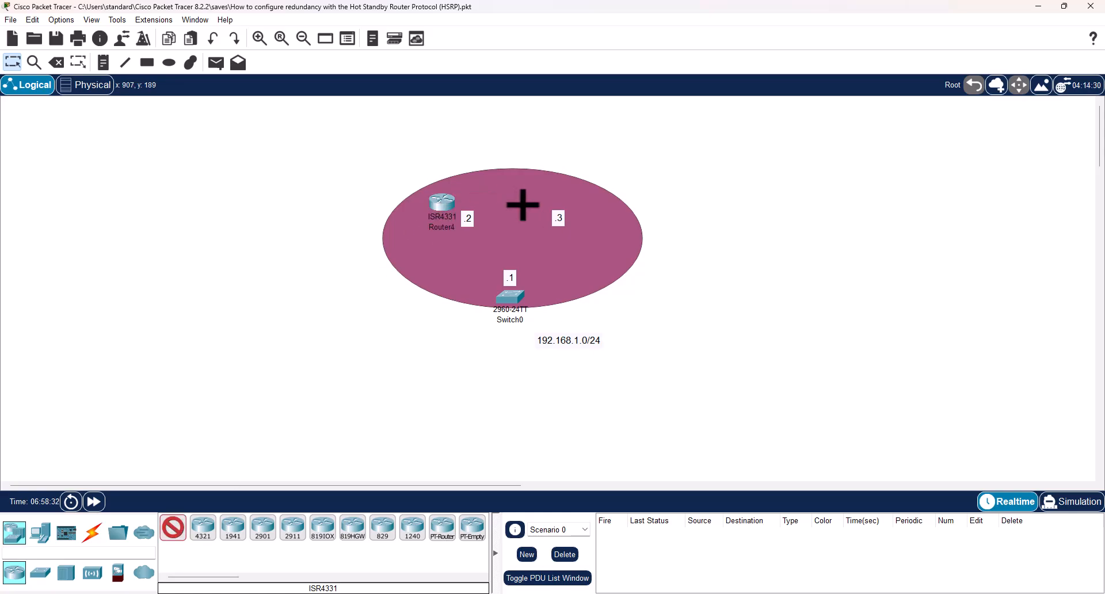
click(536, 197)
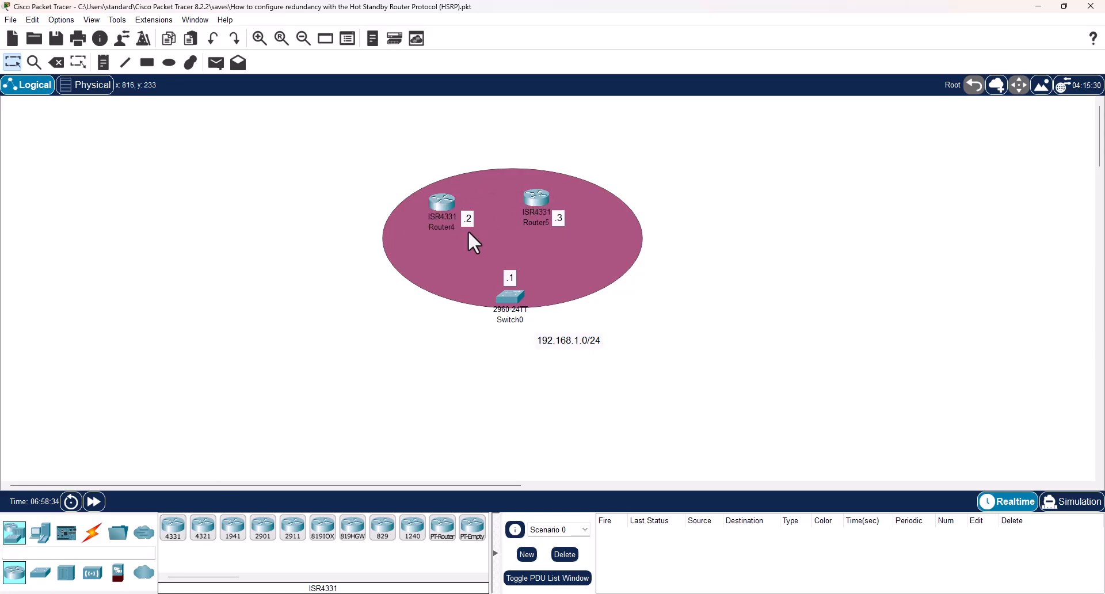
Rename the router beside the .2 label as Router1.
click(444, 228)
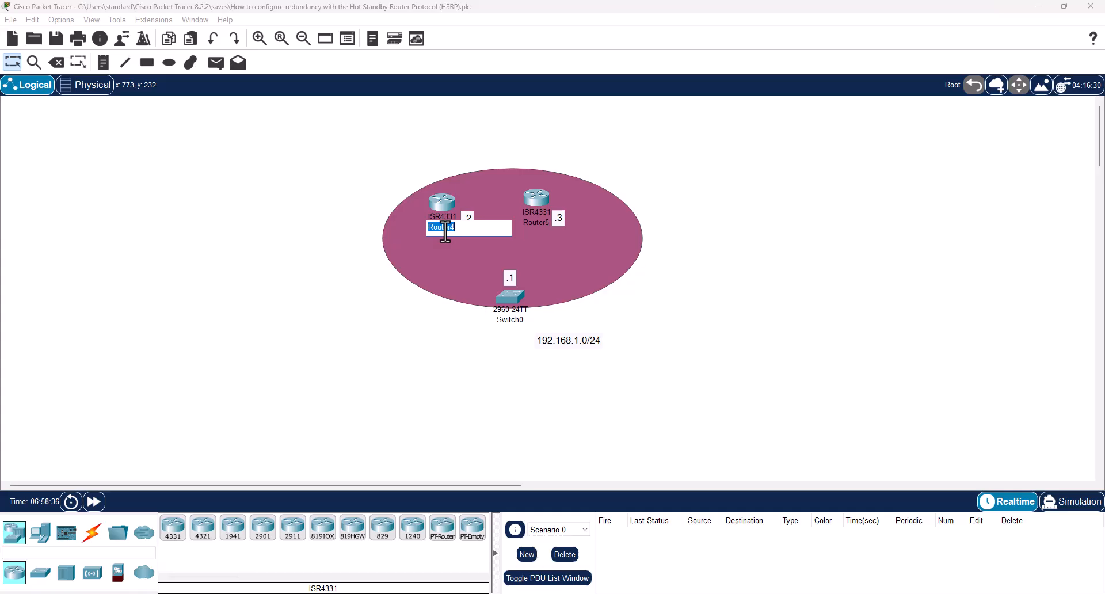
key(Right)
key(BackSpace)
text(1)
key(Return)
Rename the router beside the .3 label as Router2.
click(537, 222)
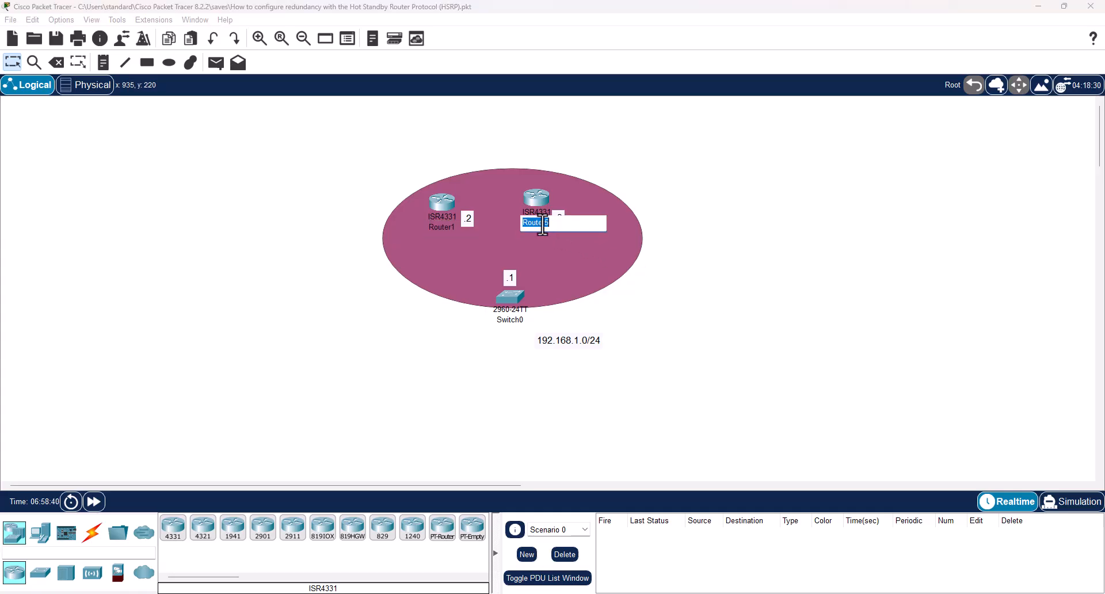
key(Right)
key(BackSpace)
text(2)
key(Return)
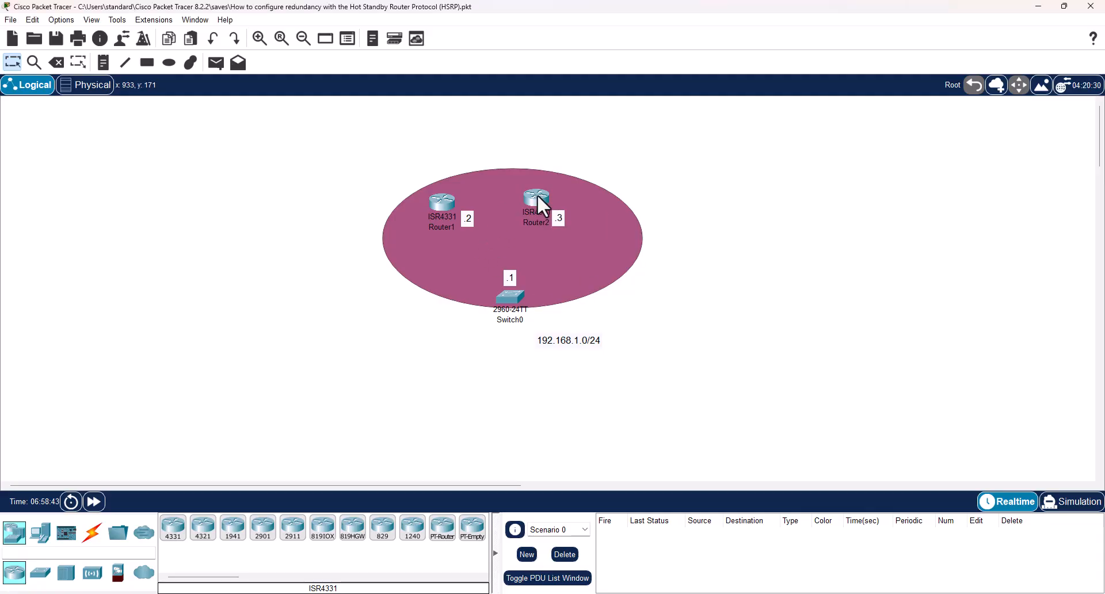
Shift Router1 slightly toward the .2 label and move Router2 to the other side of the .3 label.
drag(444, 200, 454, 196)
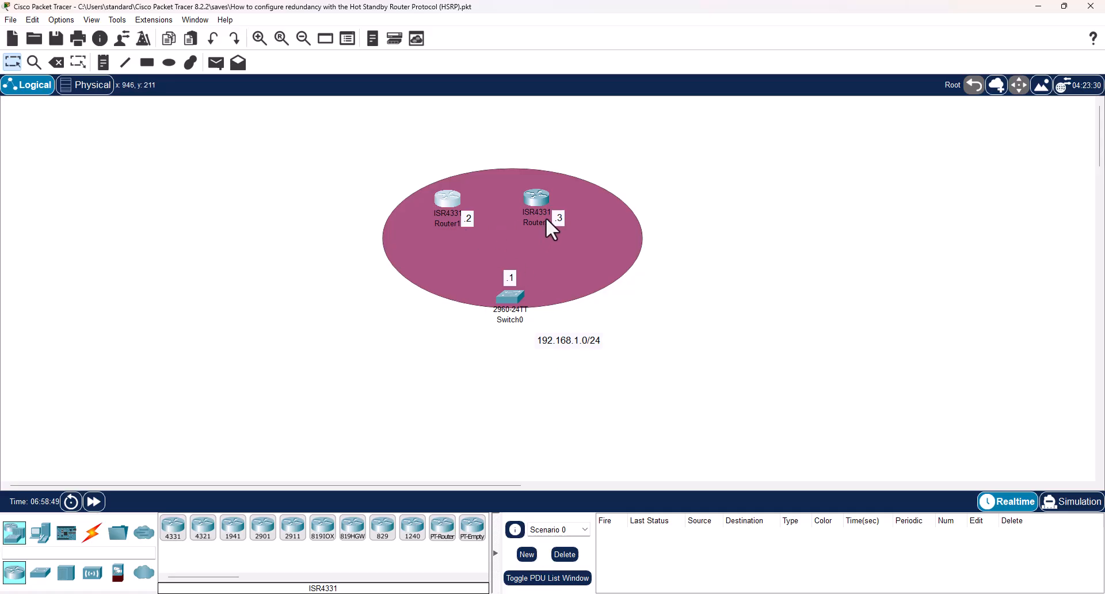
drag(540, 191, 586, 191)
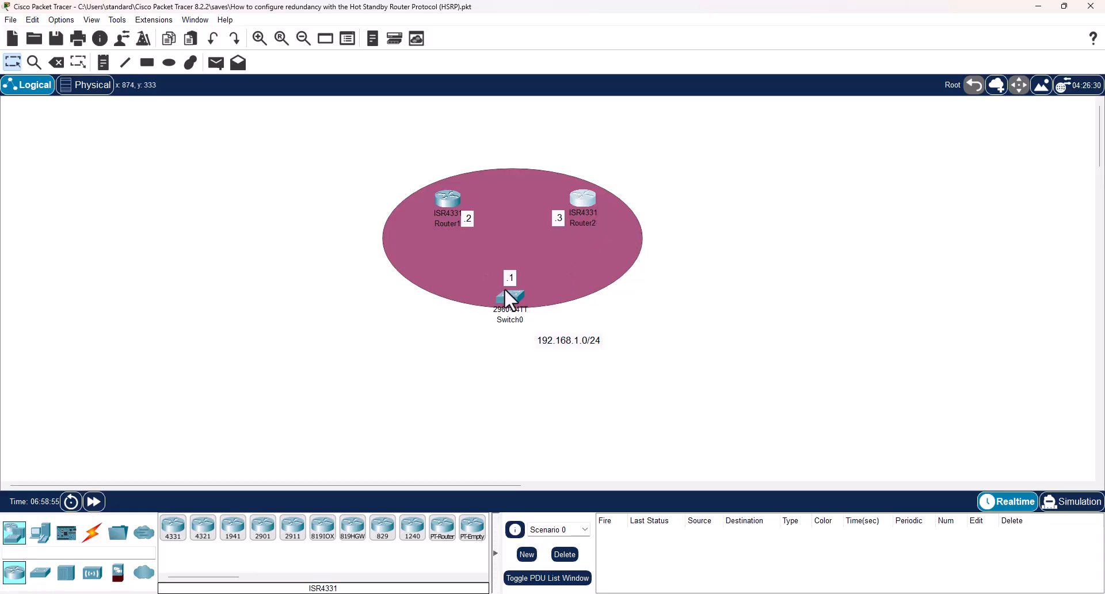
mouse_move(510, 291)
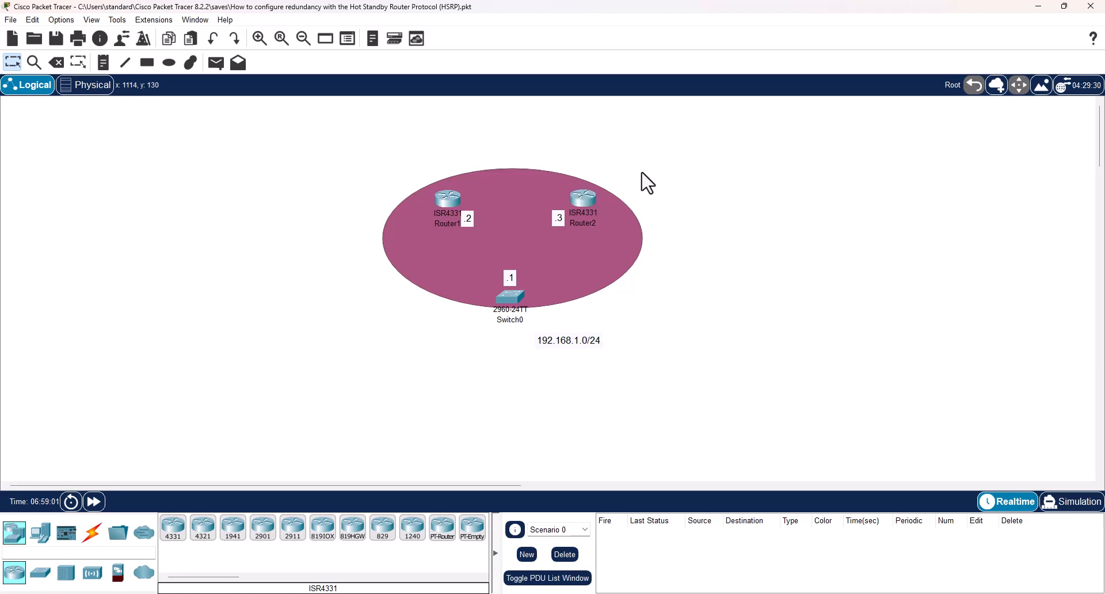
Add a PC end device to the workspace below Switch0.
click(39, 534)
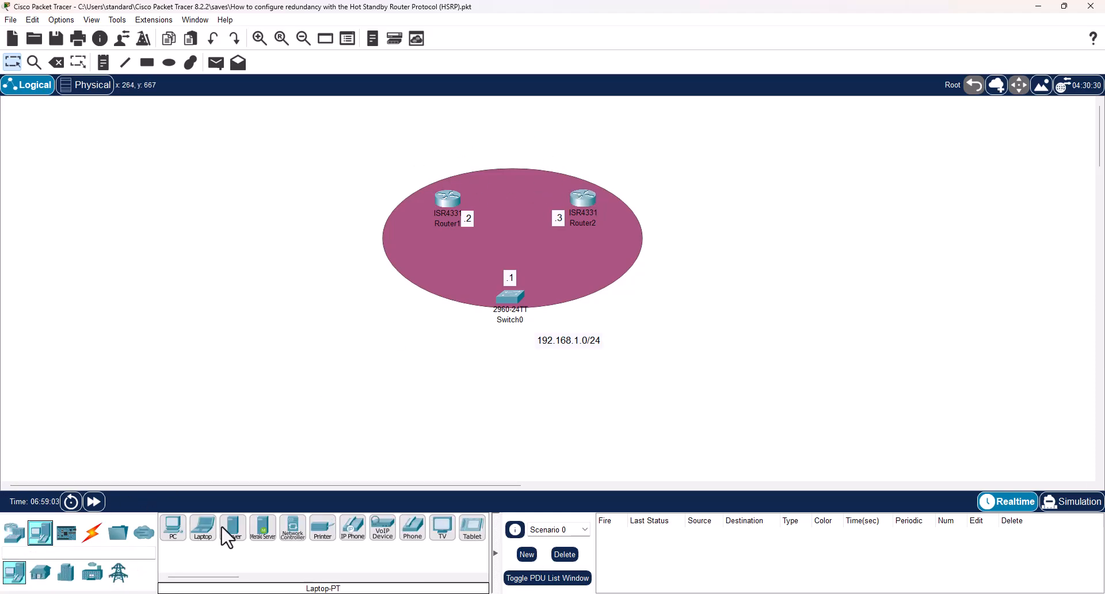
click(175, 532)
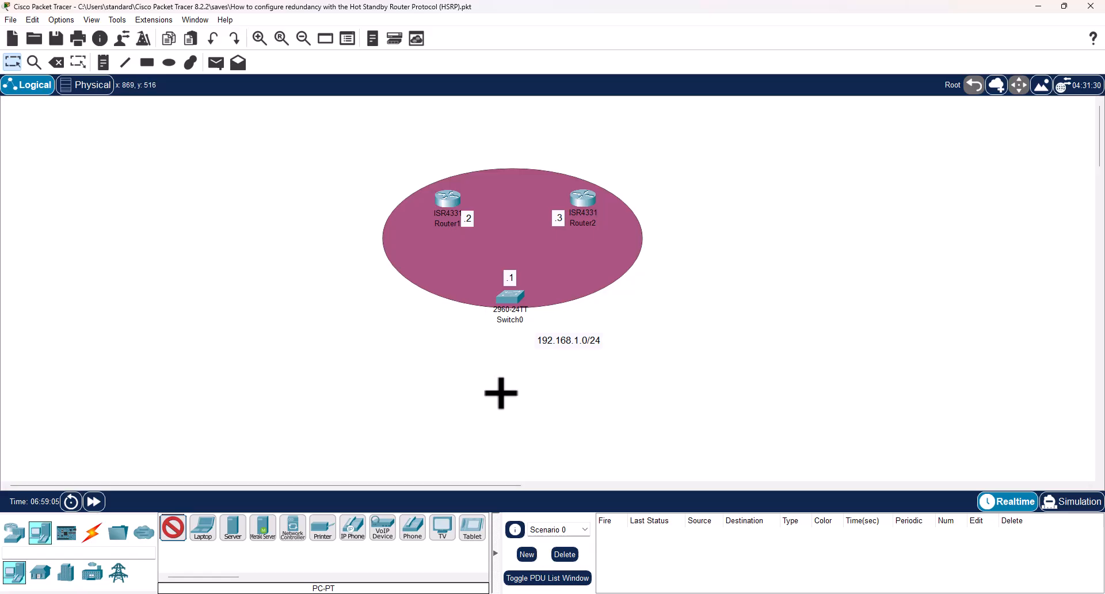
click(503, 394)
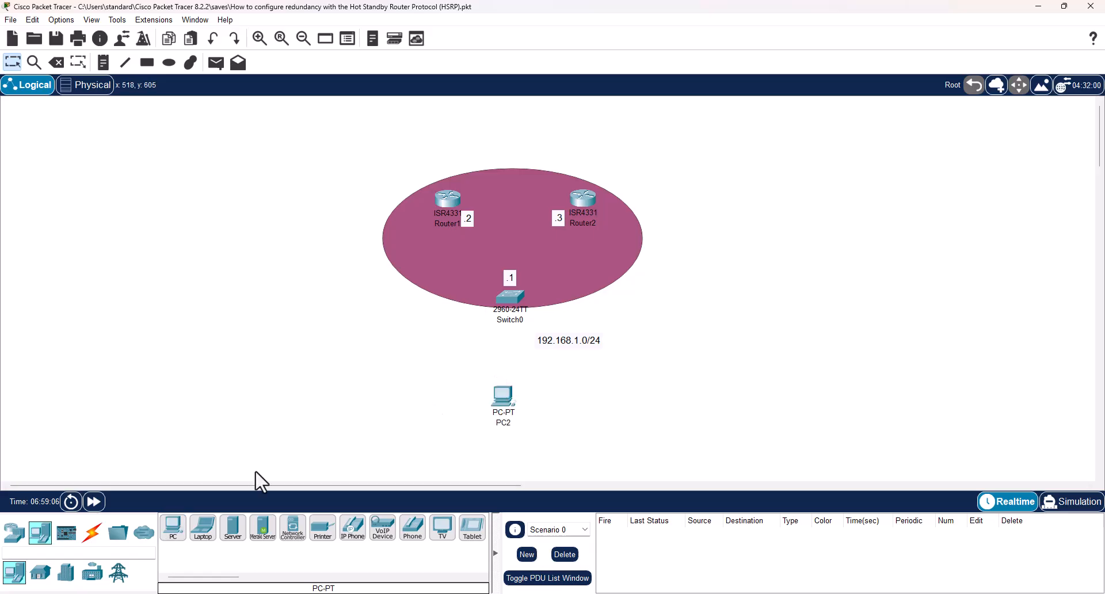
Connect Router1 GigabitEthernet0/0/0 to Switch0 GigabitEthernet0/1 with a copper straight-through cable.
click(91, 533)
click(237, 532)
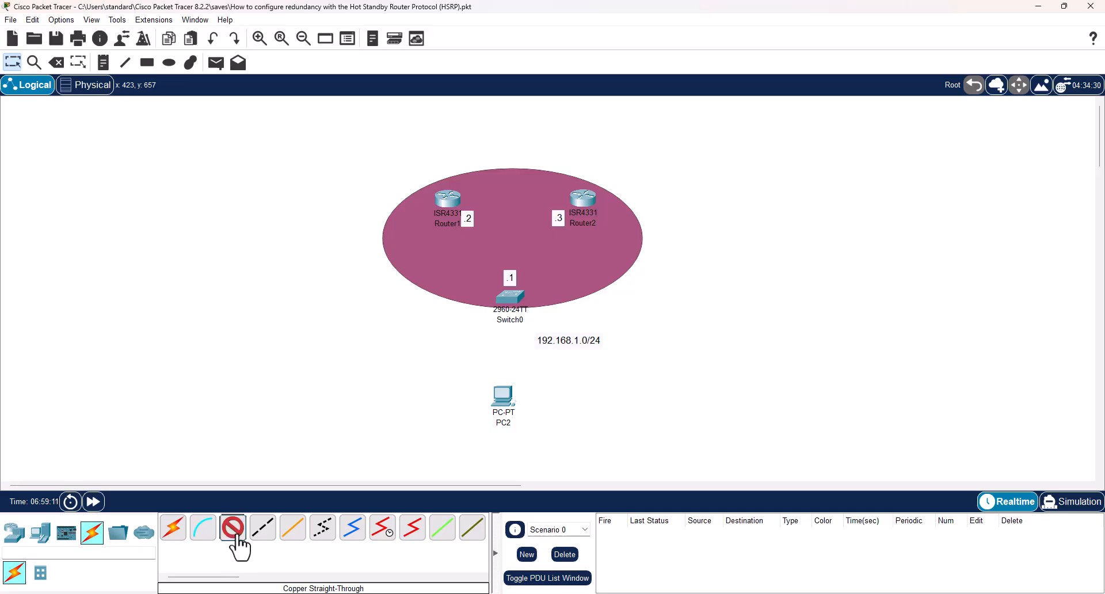
click(446, 203)
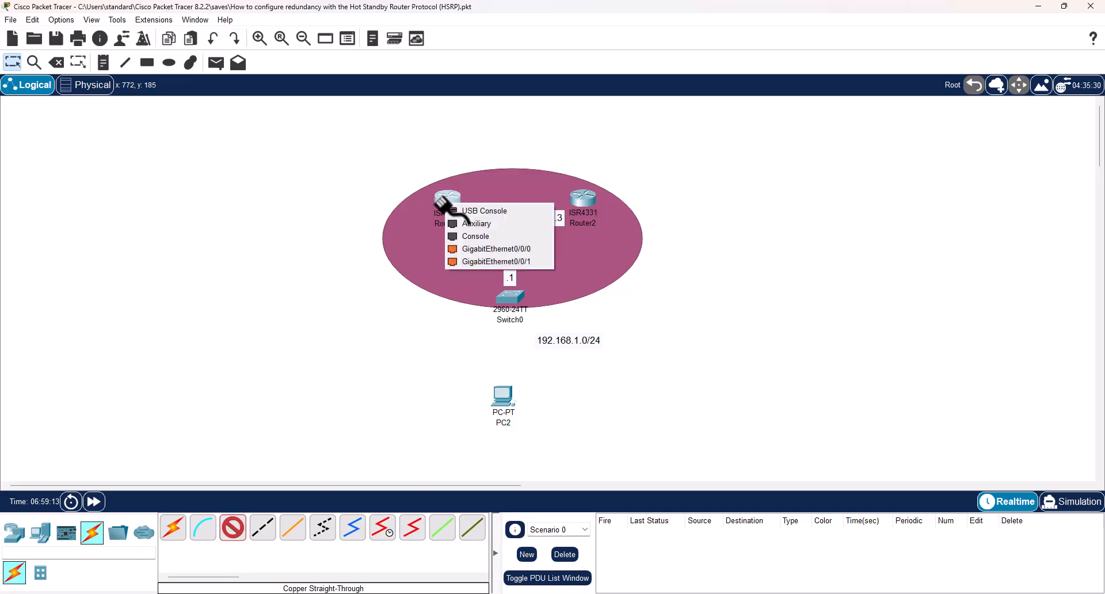
click(501, 247)
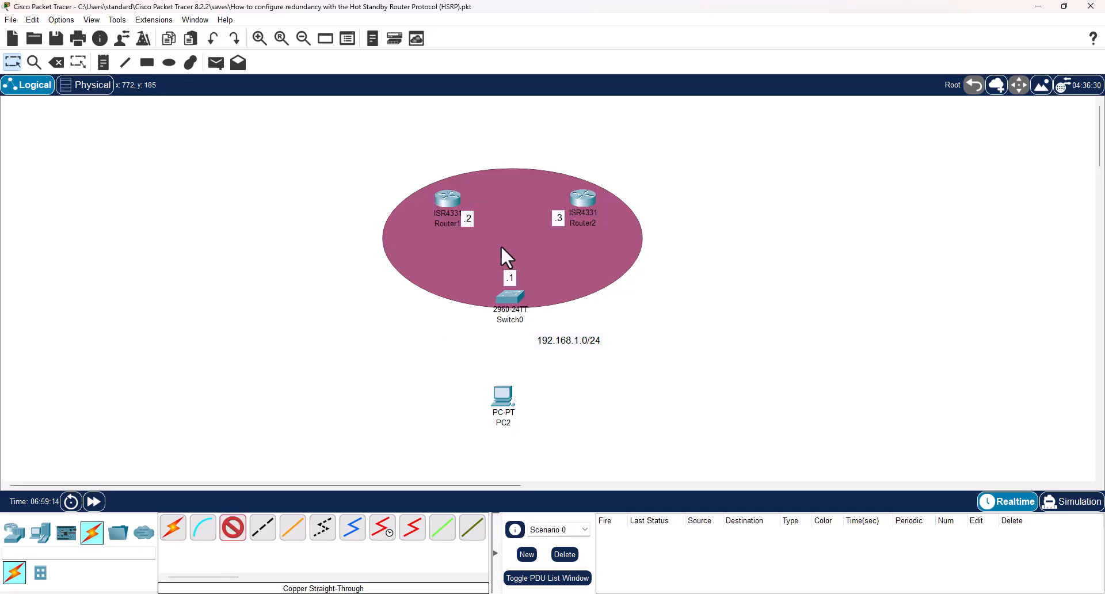
click(509, 300)
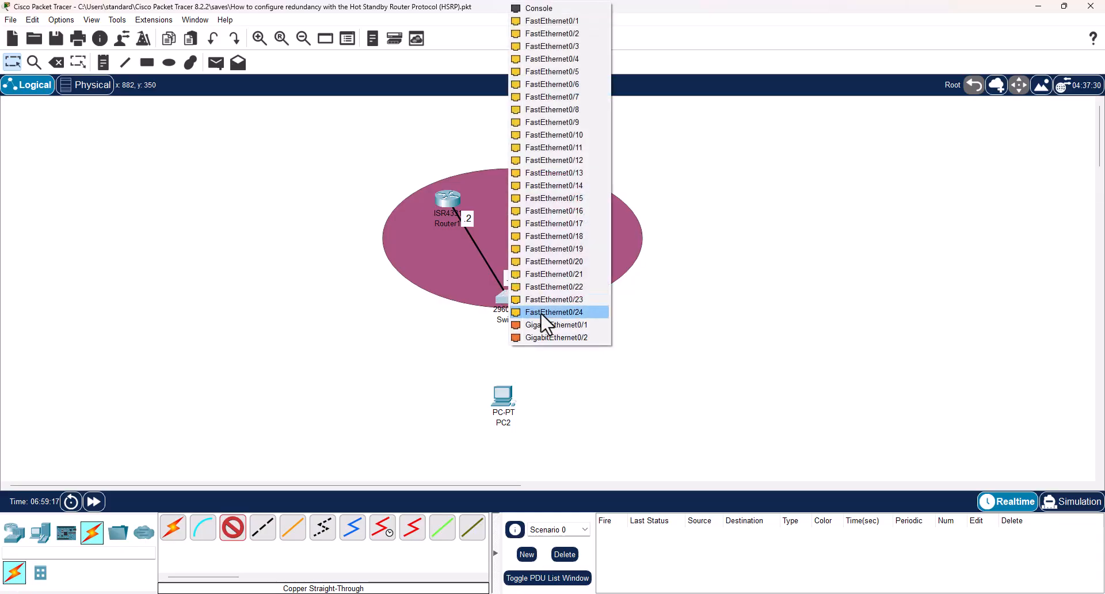
click(564, 319)
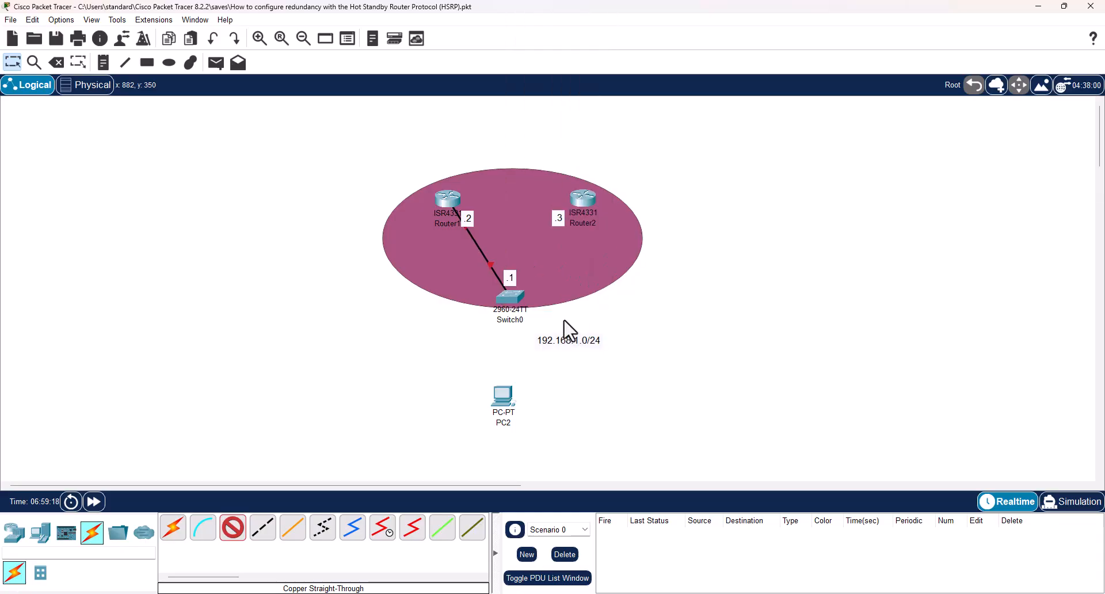
Connect Router2 GigabitEthernet0/0/0 to Switch0 GigabitEthernet0/2 with a copper straight-through cable.
click(583, 203)
click(627, 247)
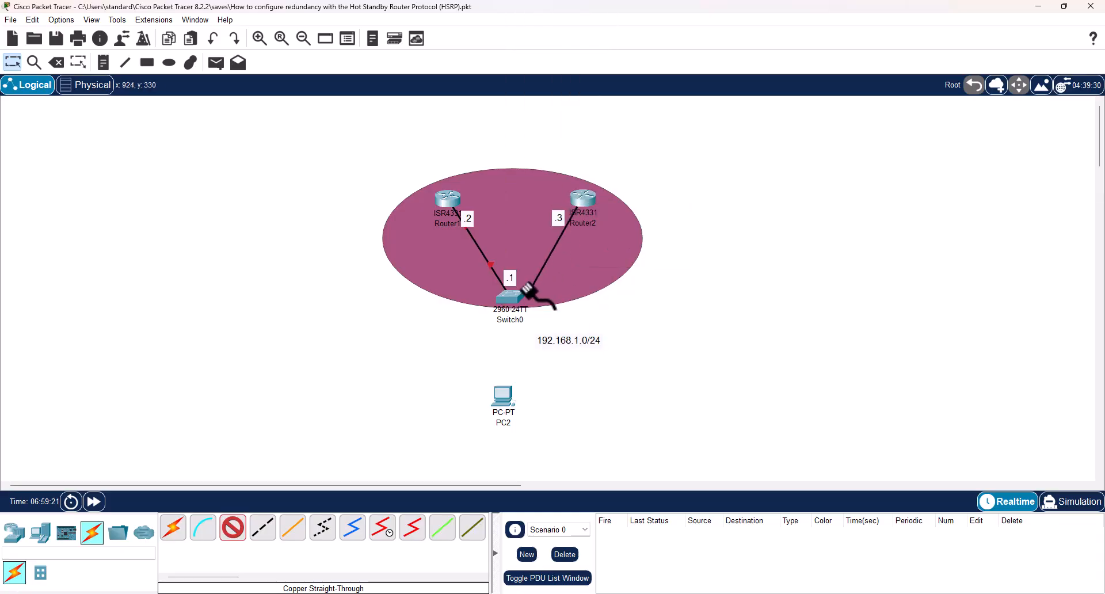
click(512, 298)
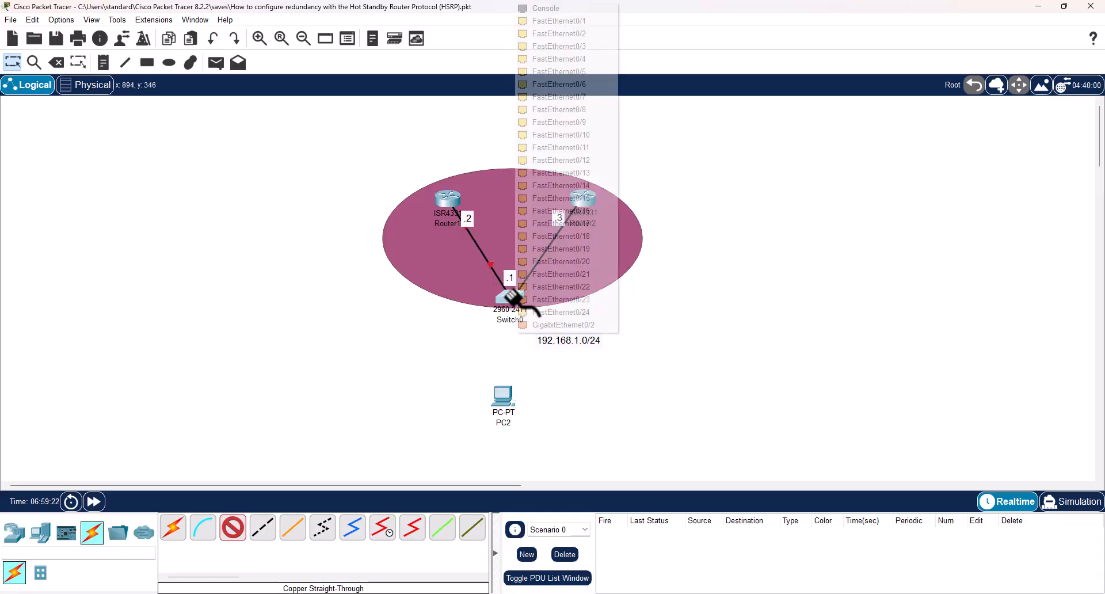
click(558, 324)
Connect the PC's FastEthernet0 port to Switch0 FastEthernet0/1 with a copper straight-through cable.
click(502, 400)
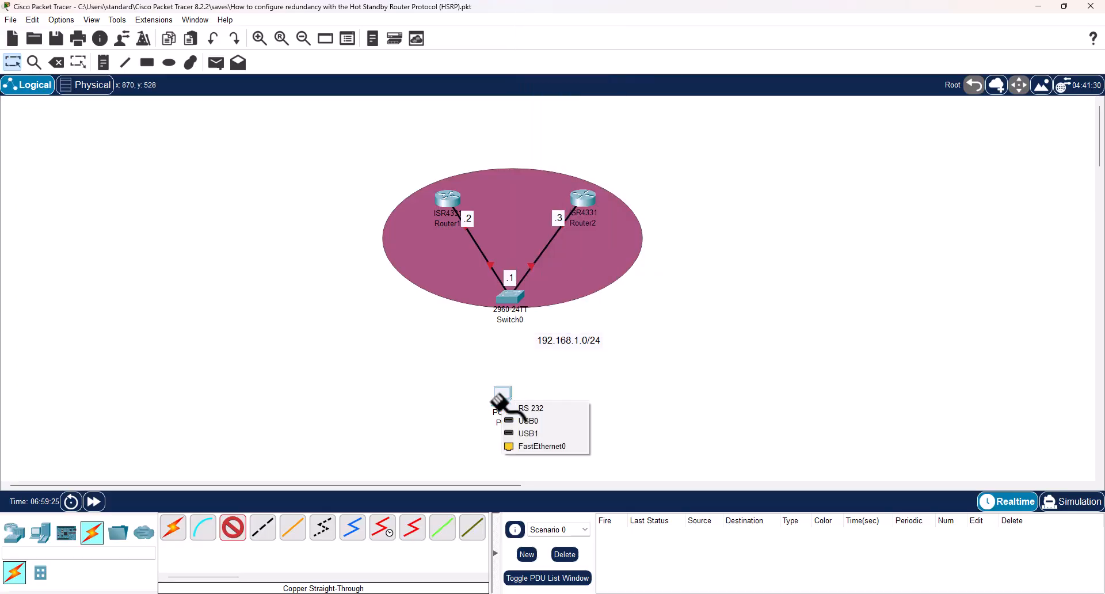
click(541, 448)
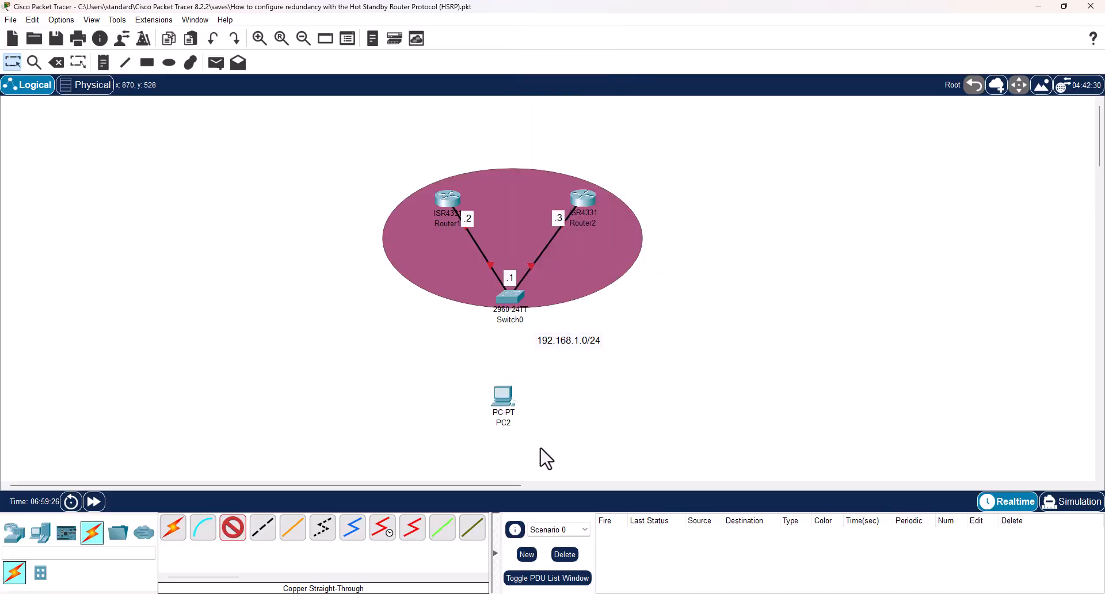
click(508, 298)
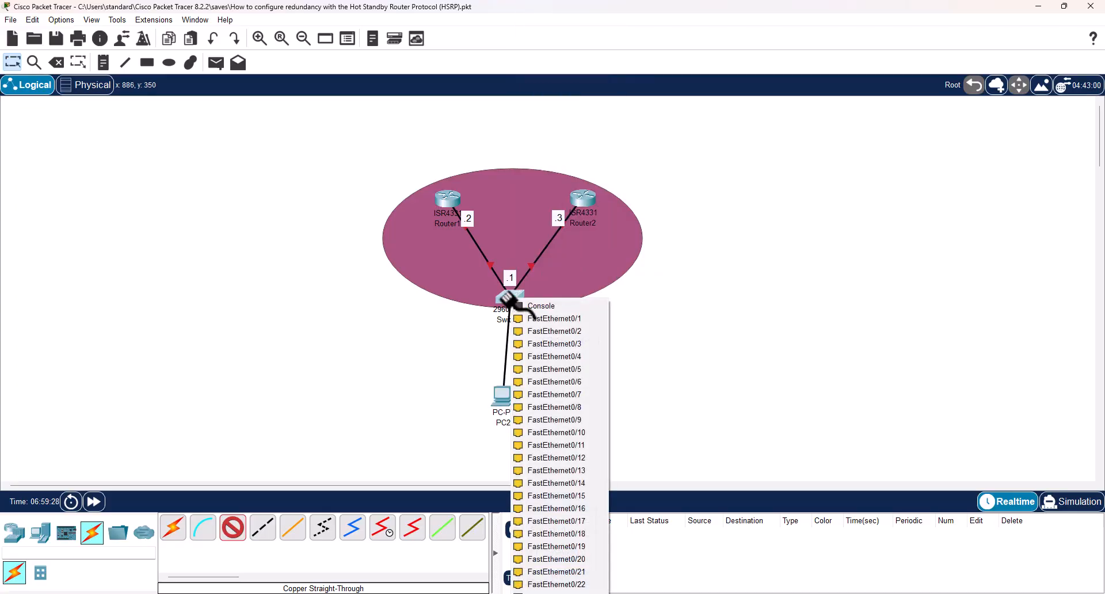
click(556, 321)
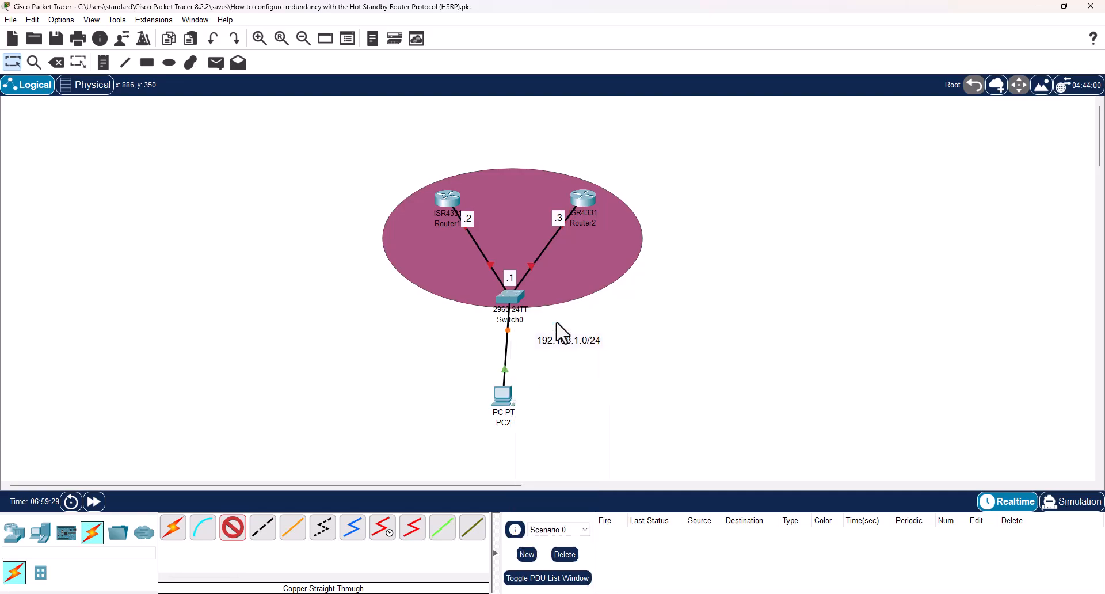
Open Router1's command line, decline the initial configuration dialog, and enter global configuration mode.
click(448, 202)
click(487, 156)
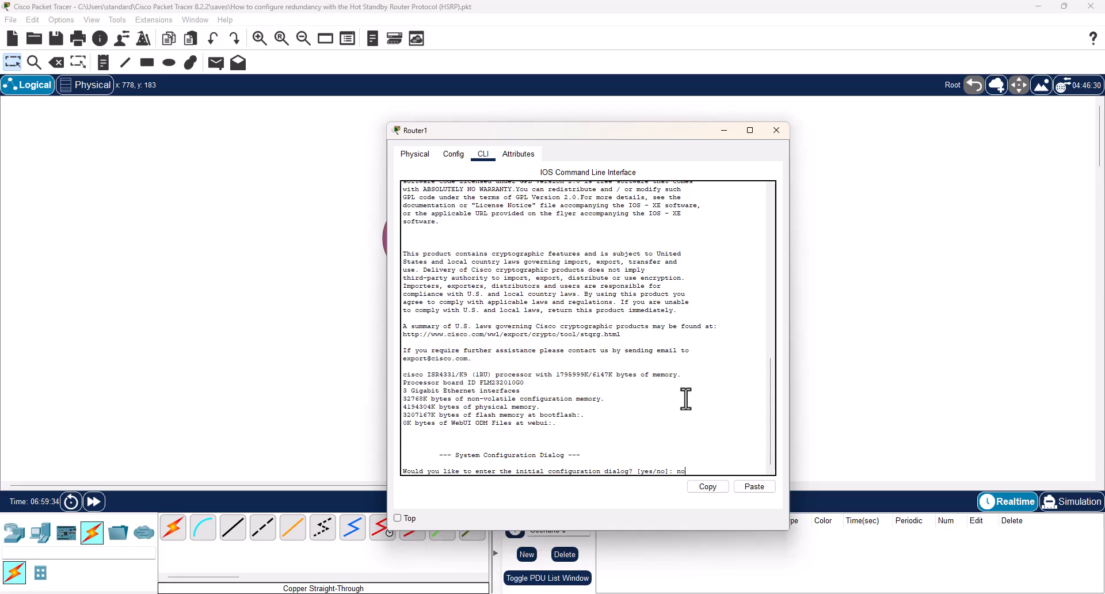
text(no)
key(Return)
key(Return)
key(Return)
text(en)
key(Return)
text(conf t)
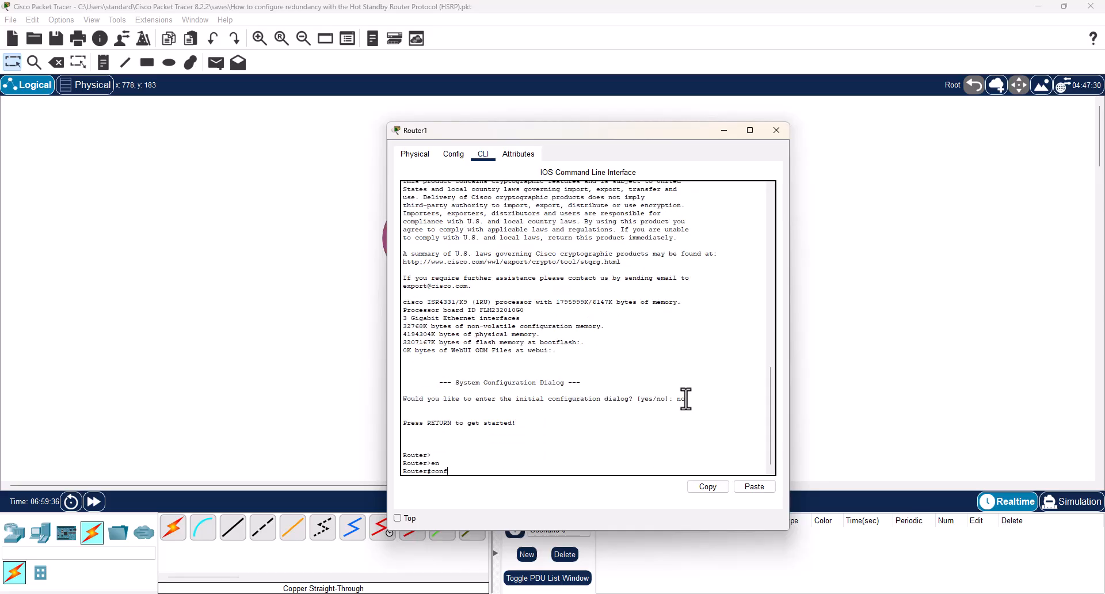
key(Return)
Assign IP address 192.168.1.2 with mask 255.255.255.0 to Router1's interface gigabitEthernet 0/0/0.
text(inter)
key(Tab)
text(gi)
key(Tab)
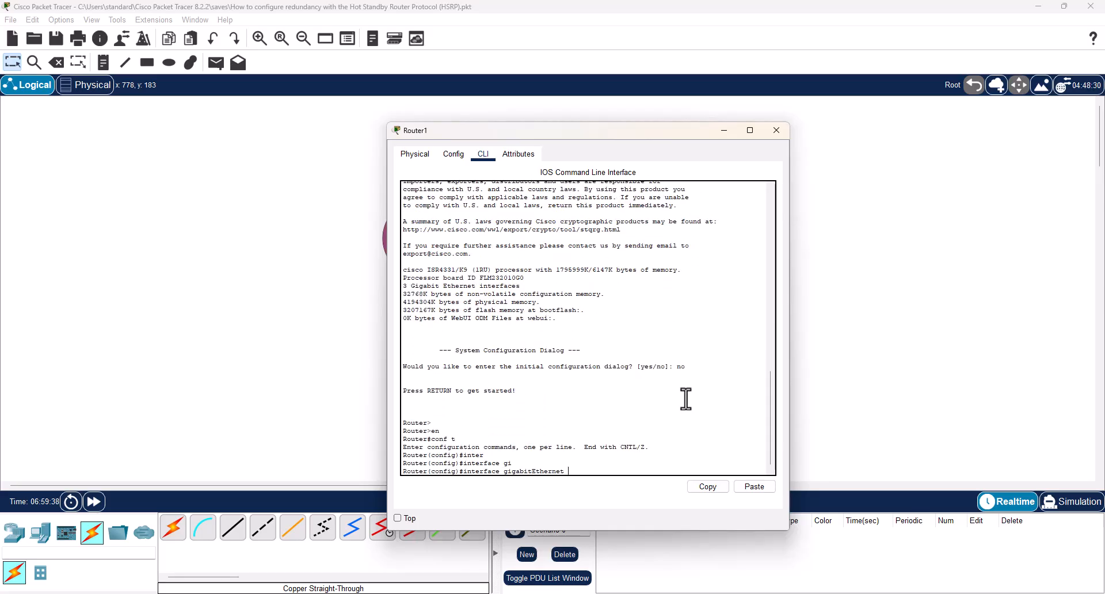
text(0/0/0)
key(Return)
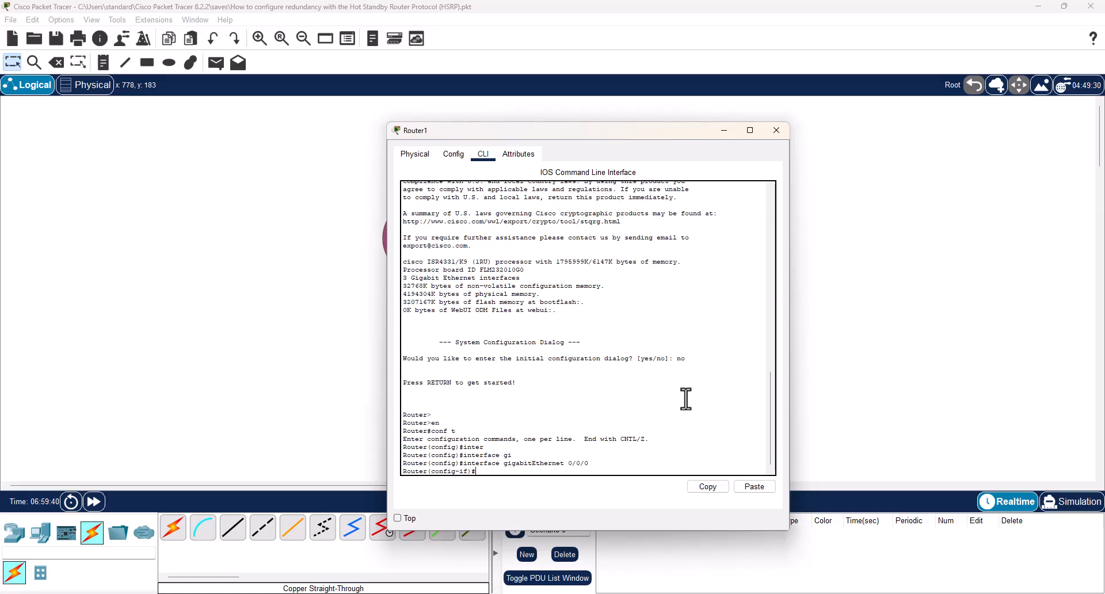
text(ip add)
key(Tab)
text(192.)
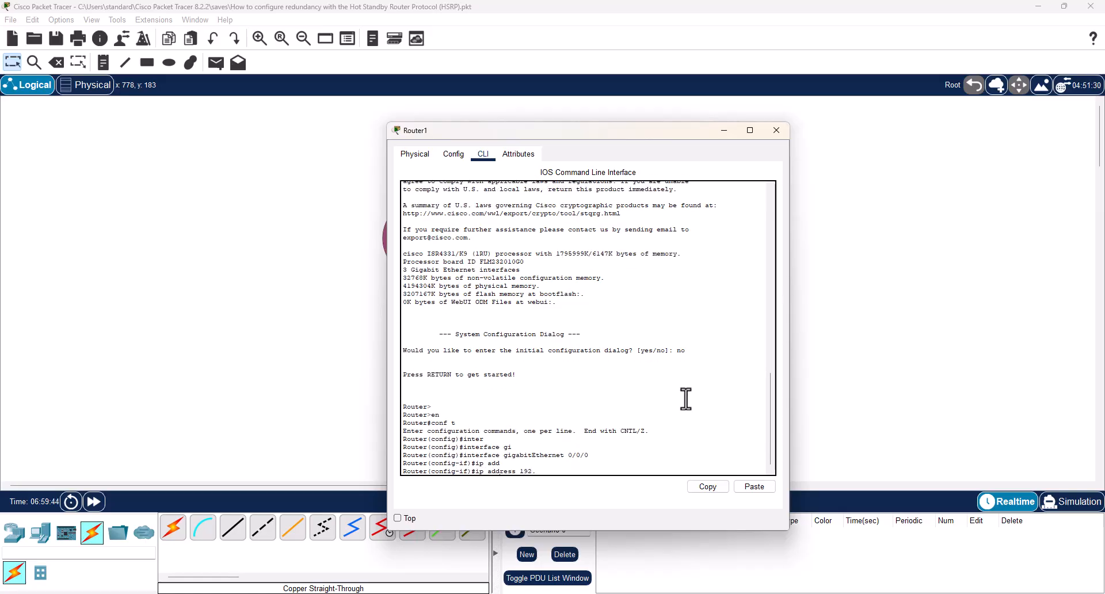
text(168)
text(.1.2 255.255.255.0)
key(Return)
Set the virtual IP of HSRP group 1 on the interface with standby 1 ip 192.168.1.1.
text(stan)
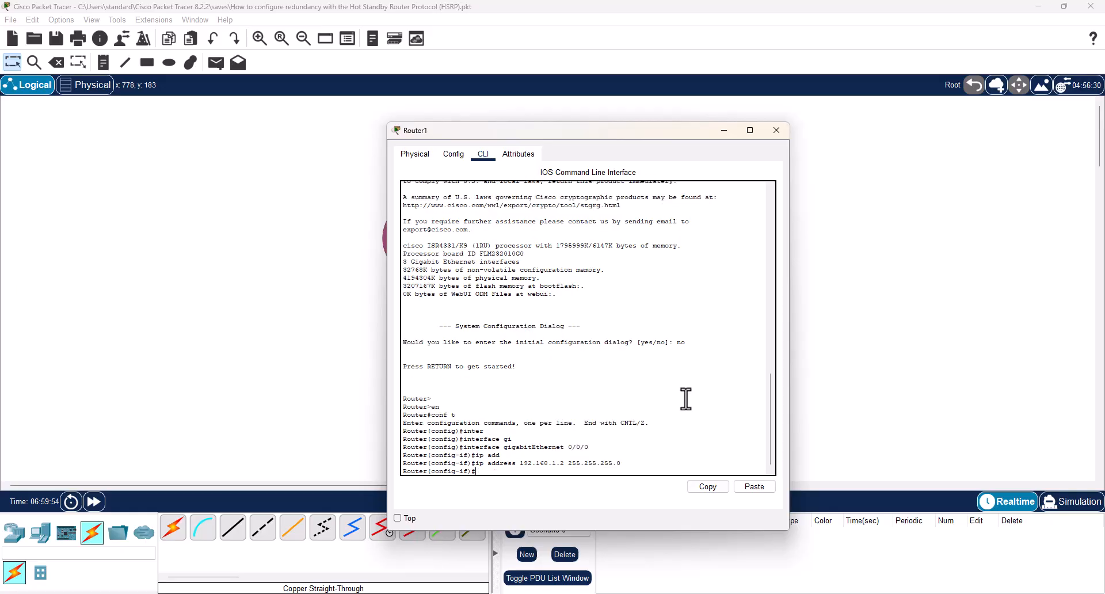
key(Tab)
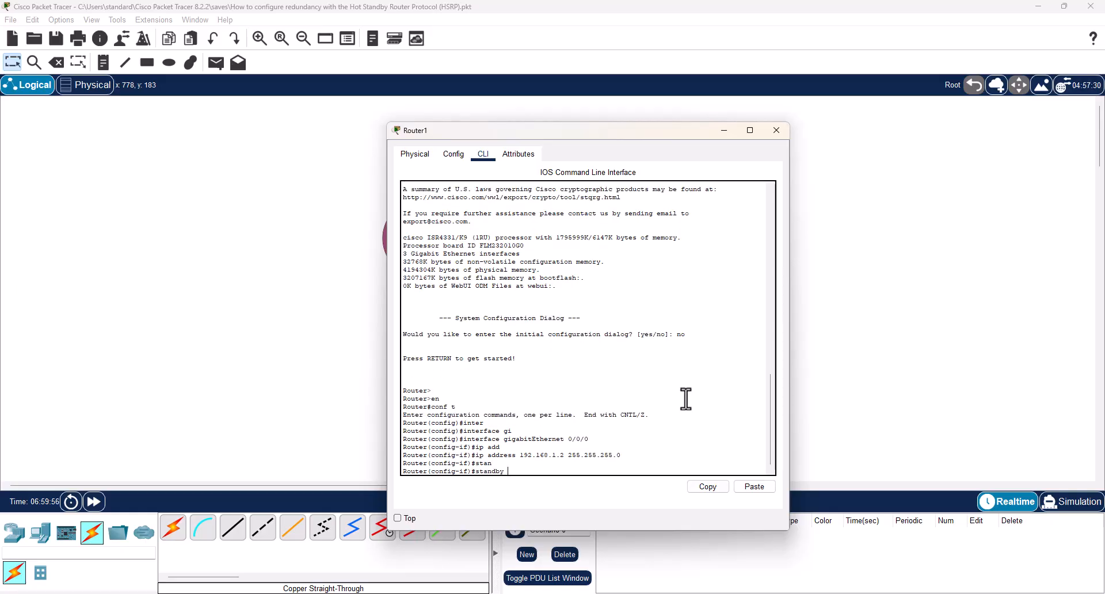
text(1 ip 192.168.1.1)
key(Return)
Set Router1's HSRP group 1 priority to 110 with the standby 1 priority command.
text(stand)
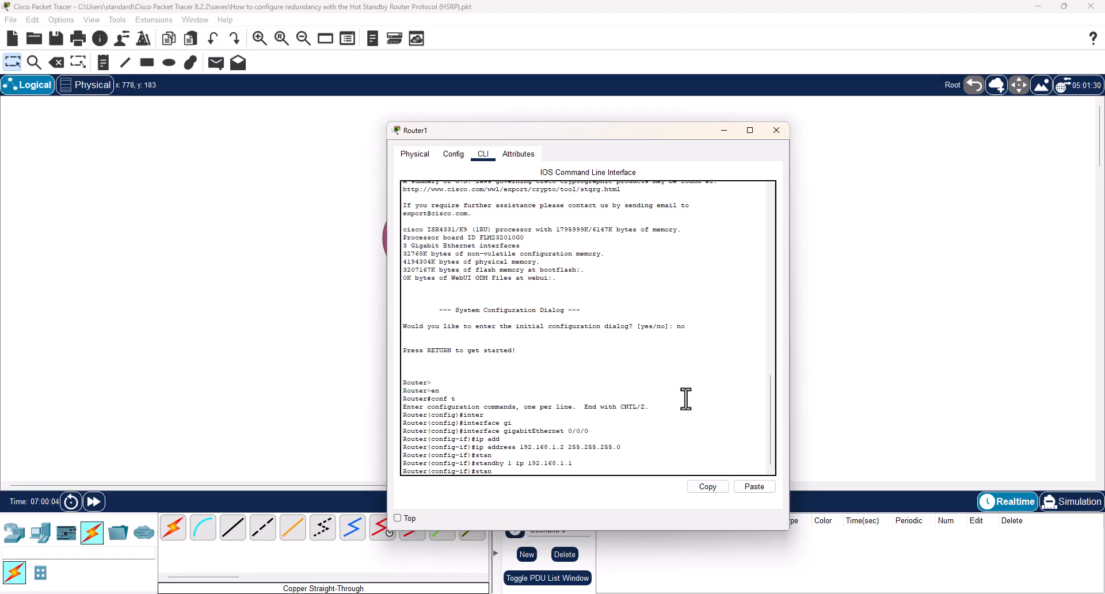
key(Tab)
text(1 pri)
key(Tab)
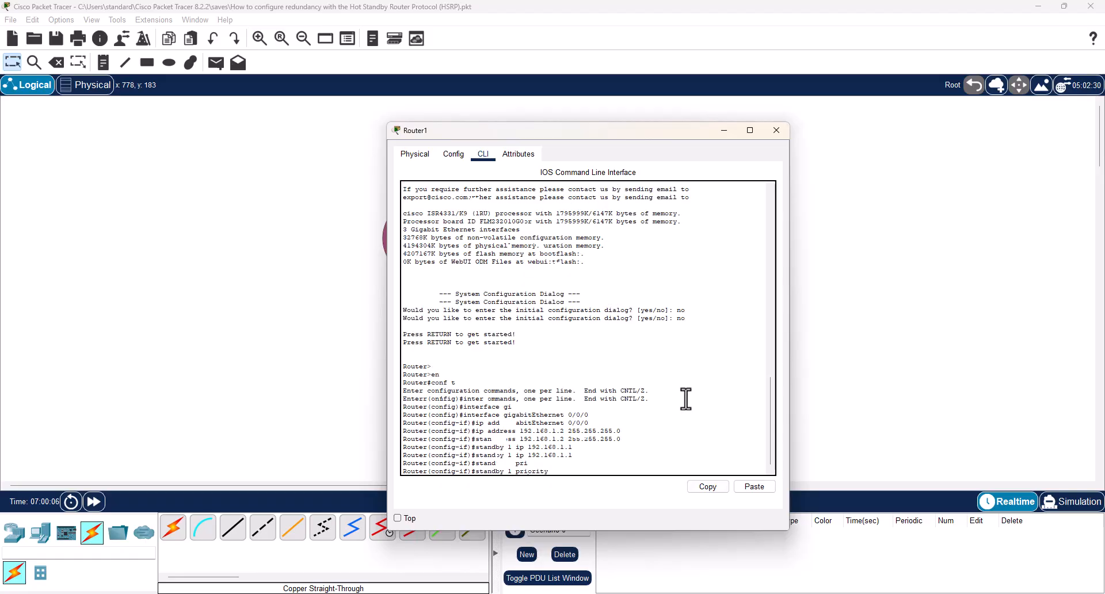
text(110)
key(Return)
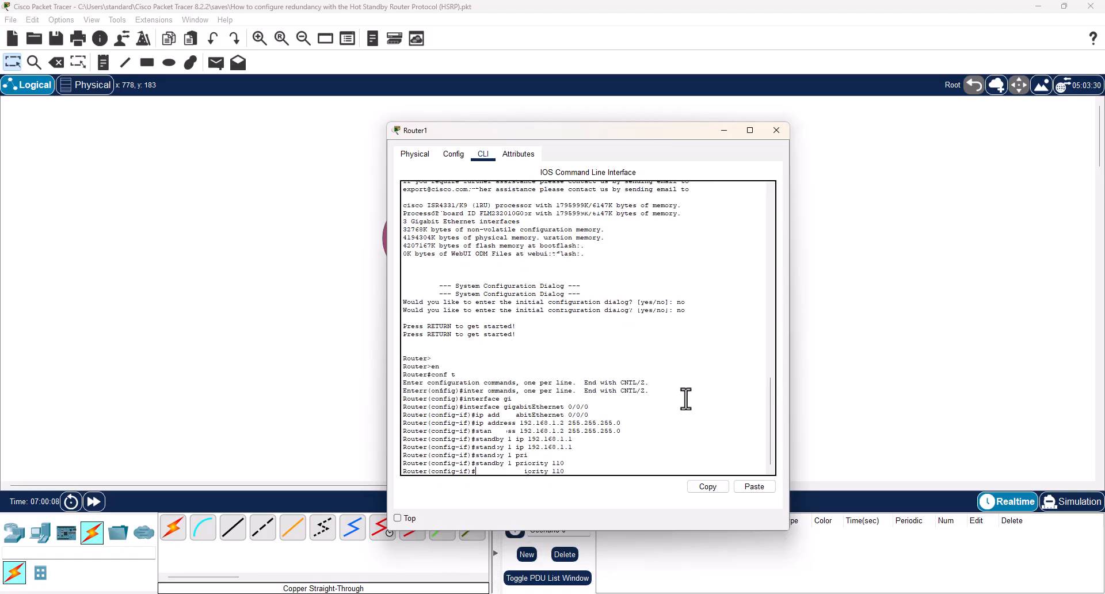
Enable preemption for HSRP group 1 on Router1's interface with standby 1 preempt.
text(stand)
key(Tab)
text(1)
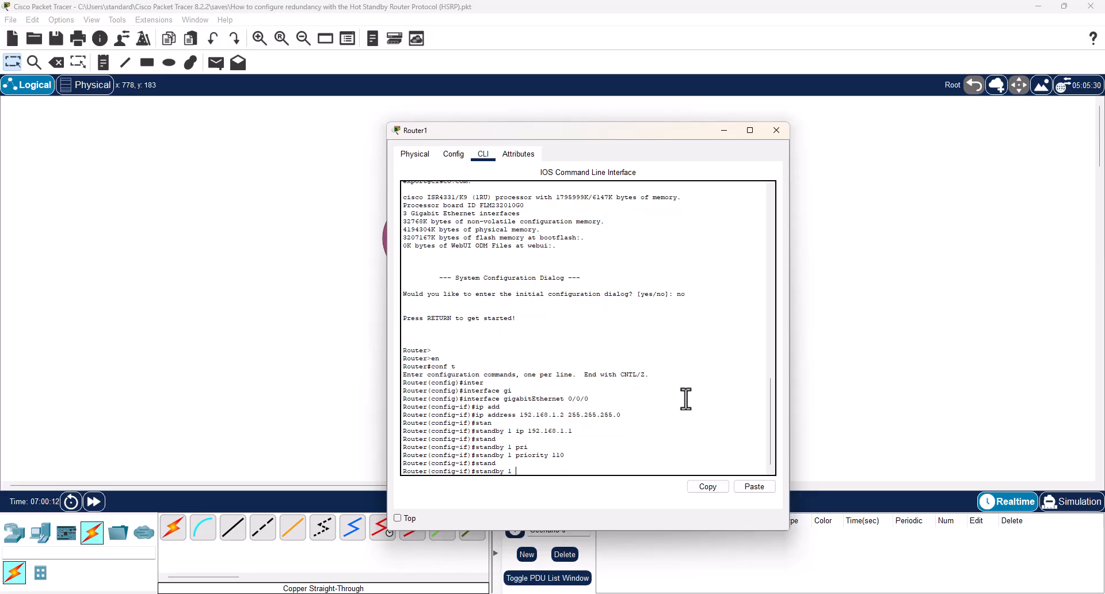
text( prr)
key(Tab)
text(e)
key(Tab)
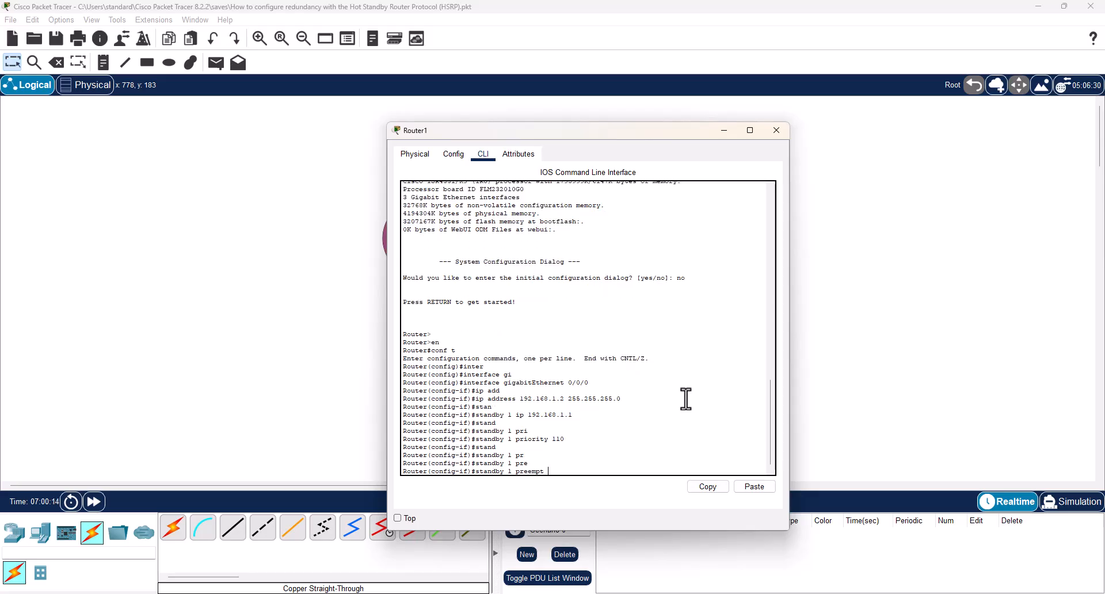
key(Return)
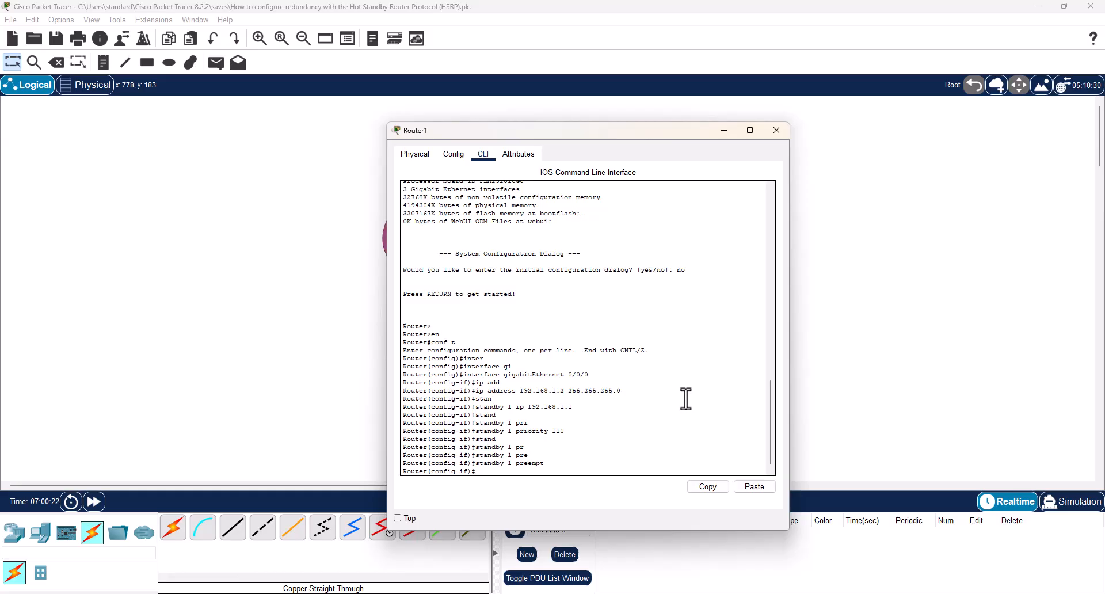
Bring up Router1's gigabitEthernet 0/0/0 interface with the no shutdown command.
text(no shu)
key(Tab)
key(Return)
key(Return)
key(Return)
key(Return)
key(Return)
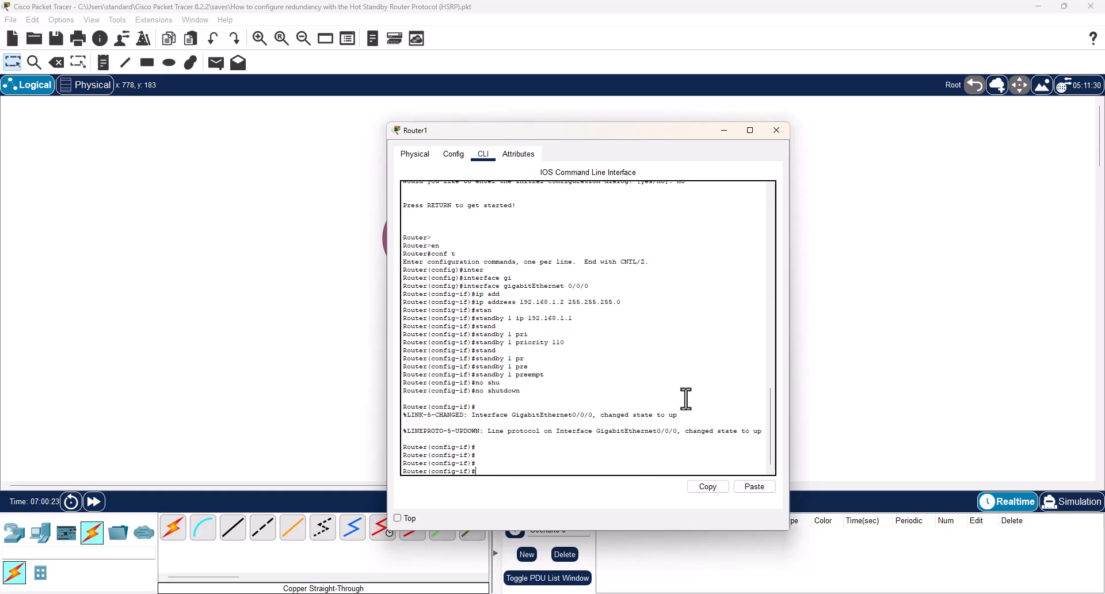
Save Router1's configuration with do wr mem and close its window.
text(do wr )
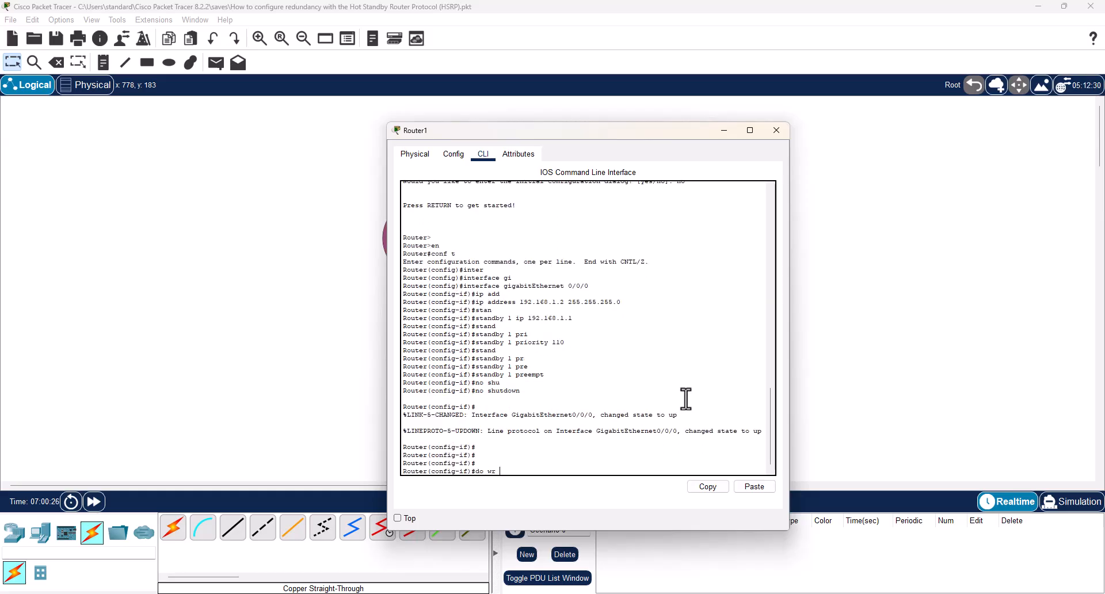
text(mem)
key(Return)
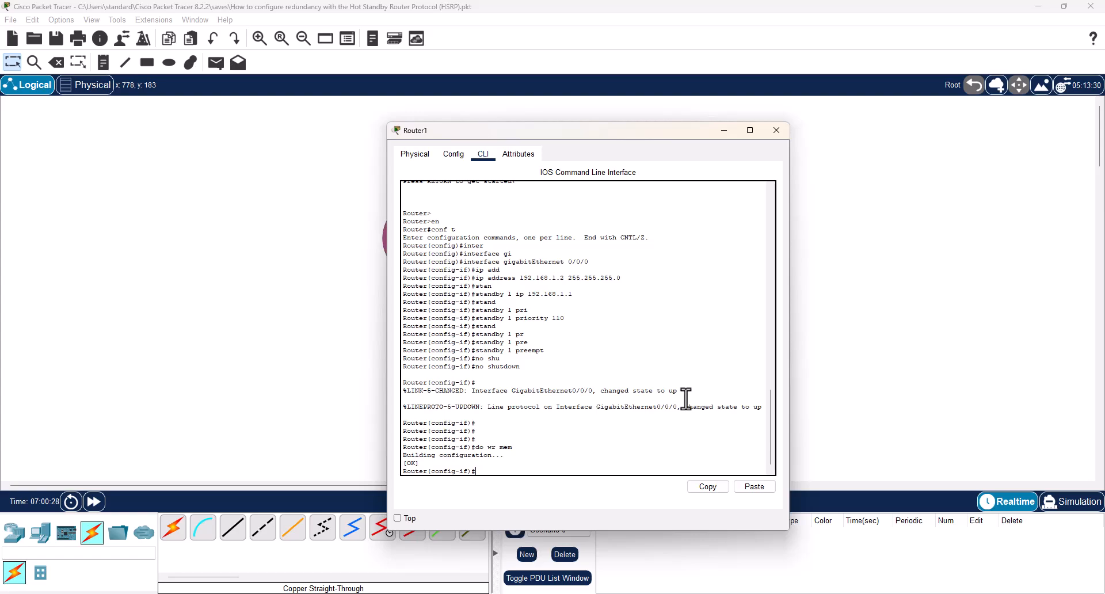
key(alt+F4)
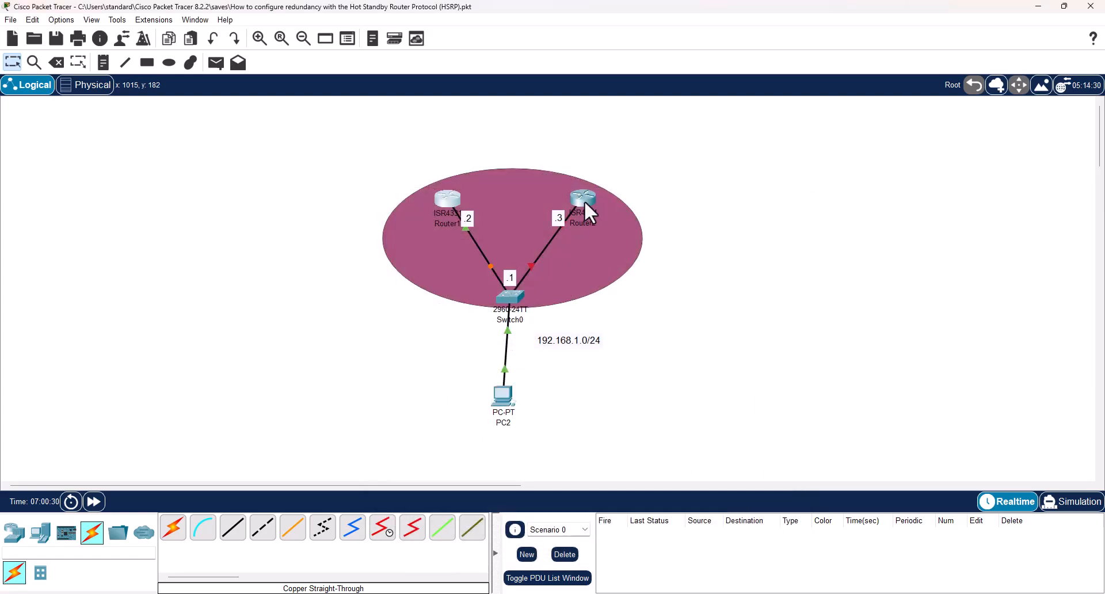
Open Router2's command line, decline the initial configuration dialog, and enter global configuration mode.
click(584, 199)
click(481, 154)
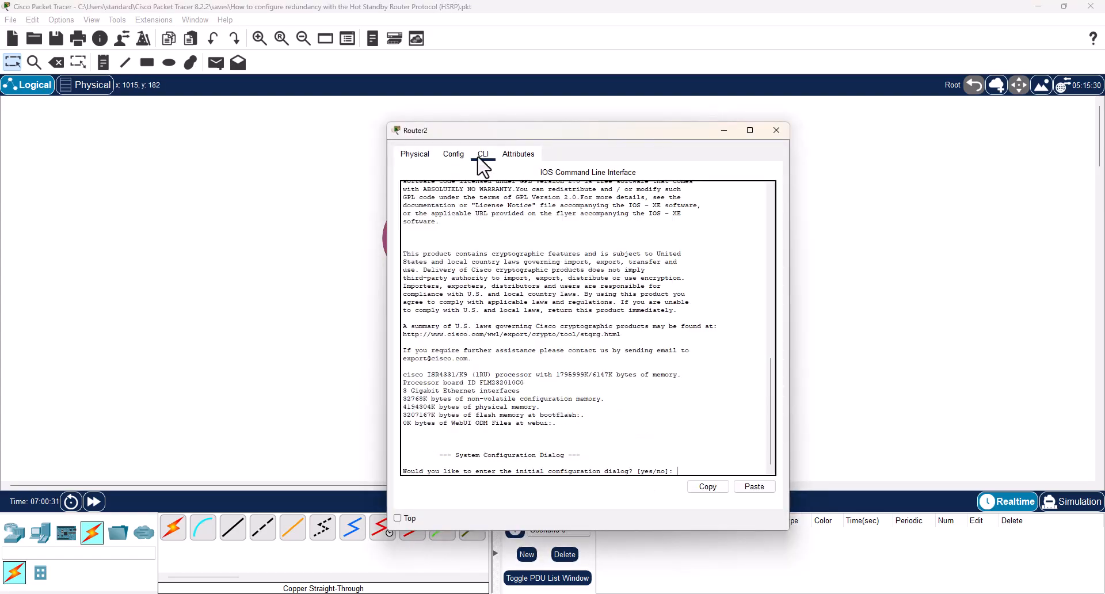
text(no)
key(Return)
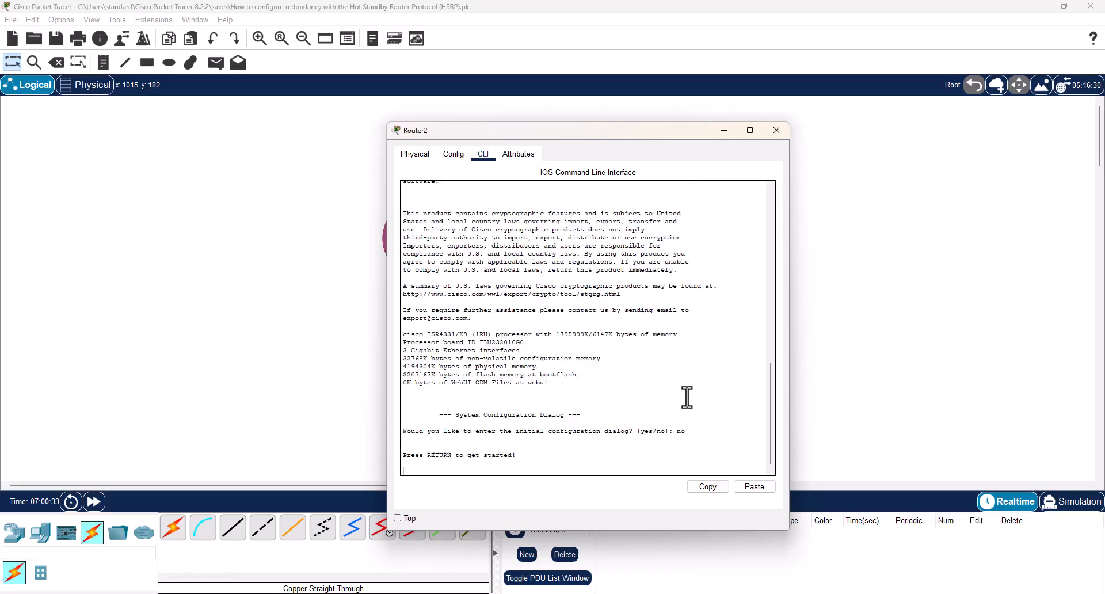
key(Return)
text(en)
key(Return)
text(conf )
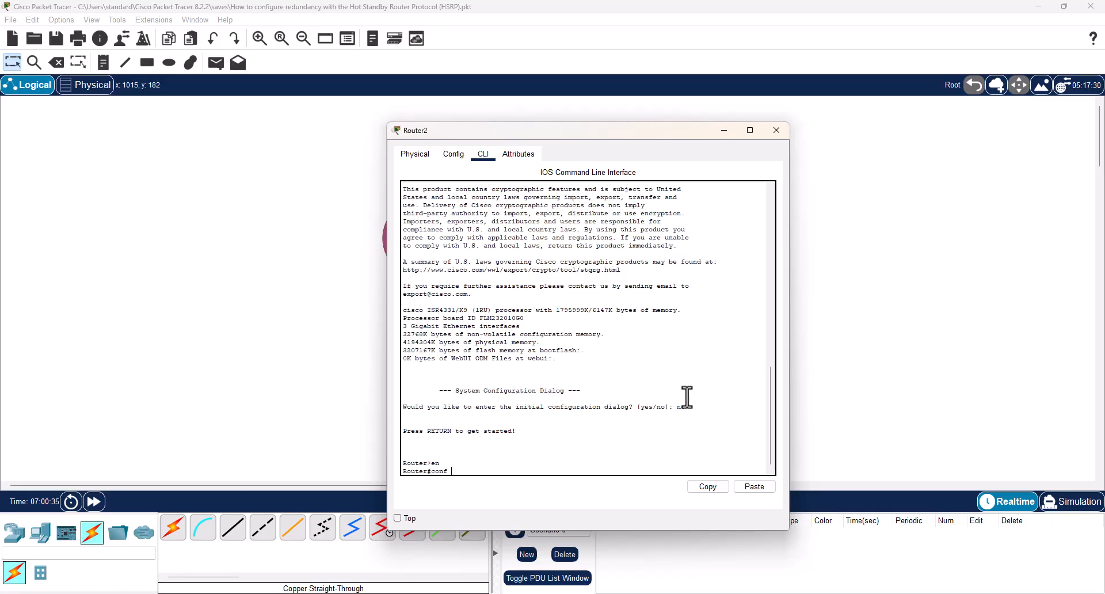
text(t)
key(Return)
Assign IP address 192.168.1.3 with mask 255.255.255.0 to Router2's interface gigabitEthernet 0/0/0.
text(inter)
key(Tab)
text(gi)
key(Tab)
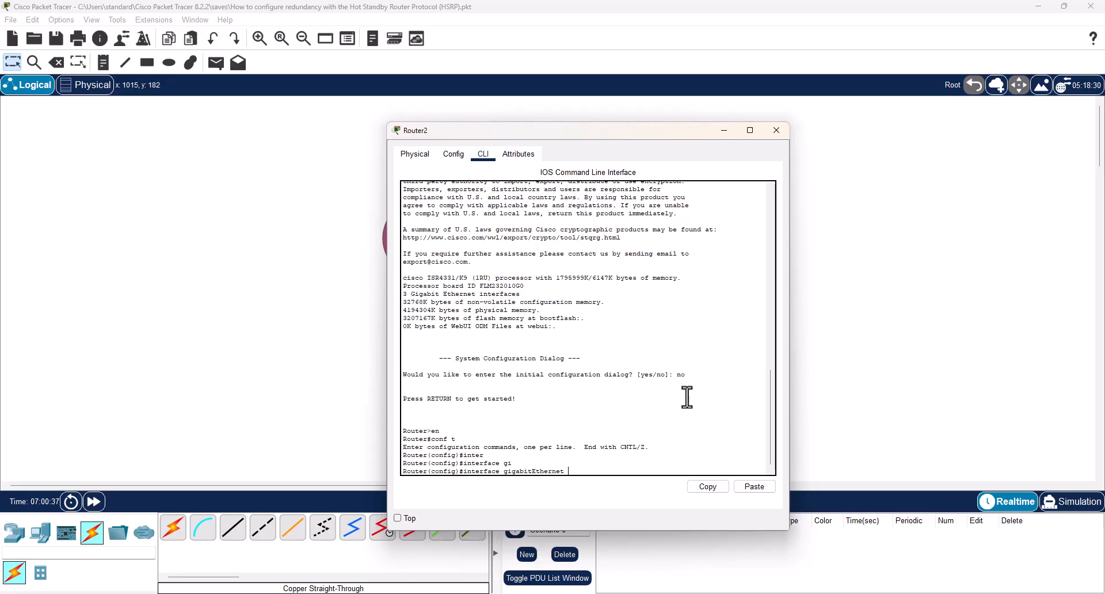
text(0/0/0)
key(Return)
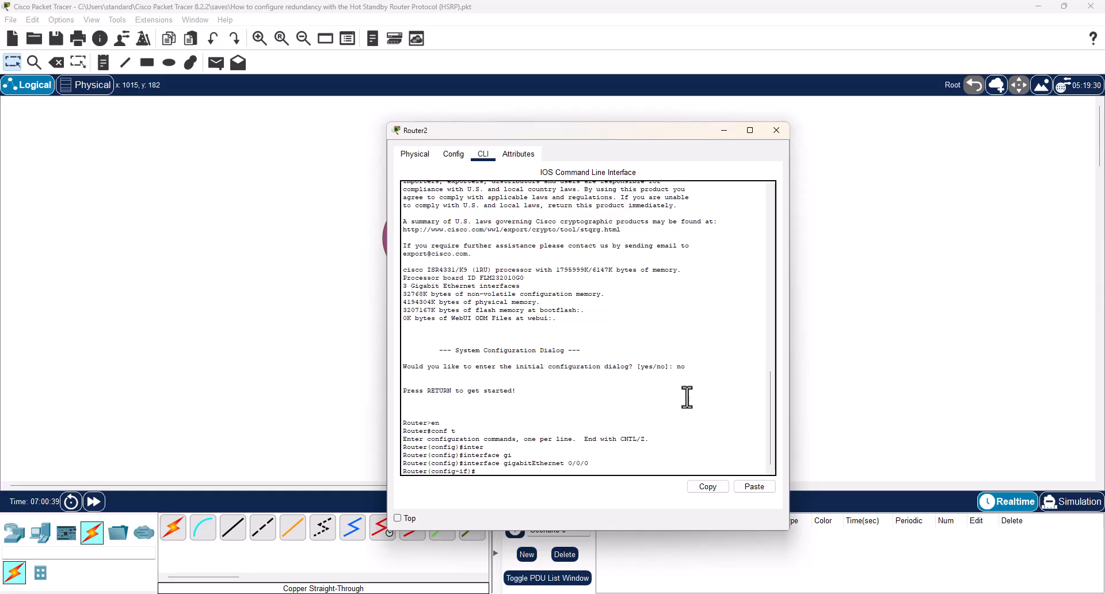
text(ip ad)
key(Tab)
text(192.16)
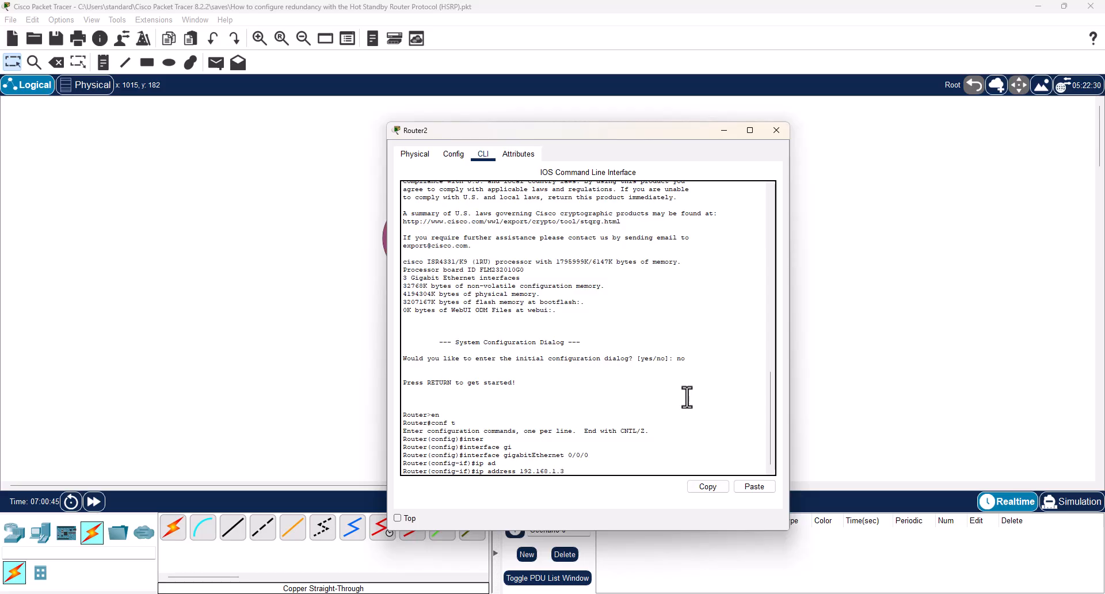
text(8.1.3 255.255.255.0)
key(Return)
Set the virtual IP of HSRP group 1 on Router2's interface with standby 1 ip 192.168.1.1.
text(s)
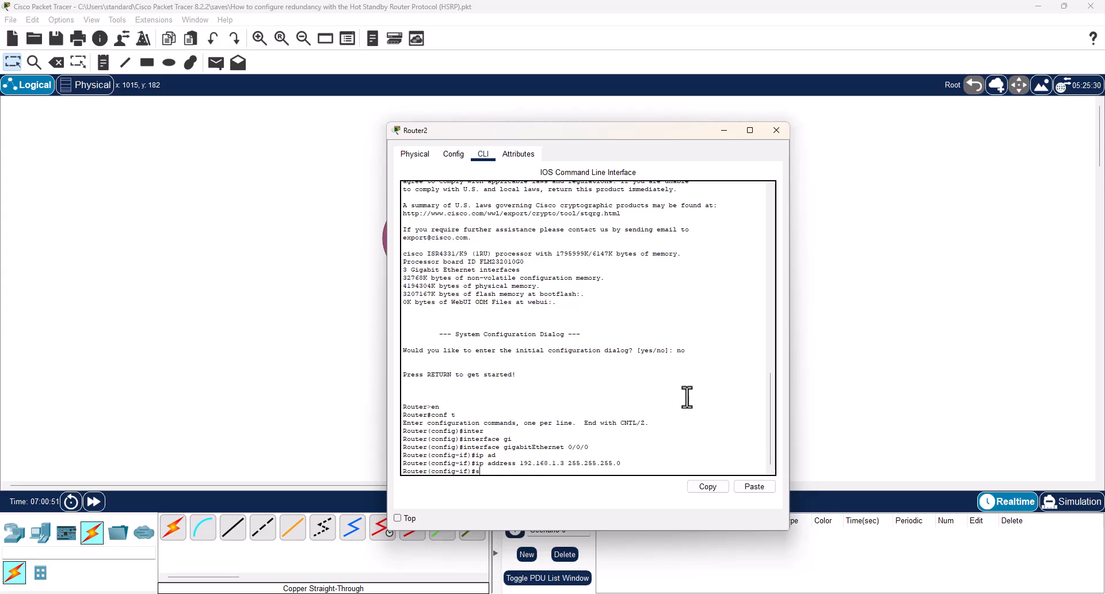
text(tan)
key(Tab)
text(1 ip)
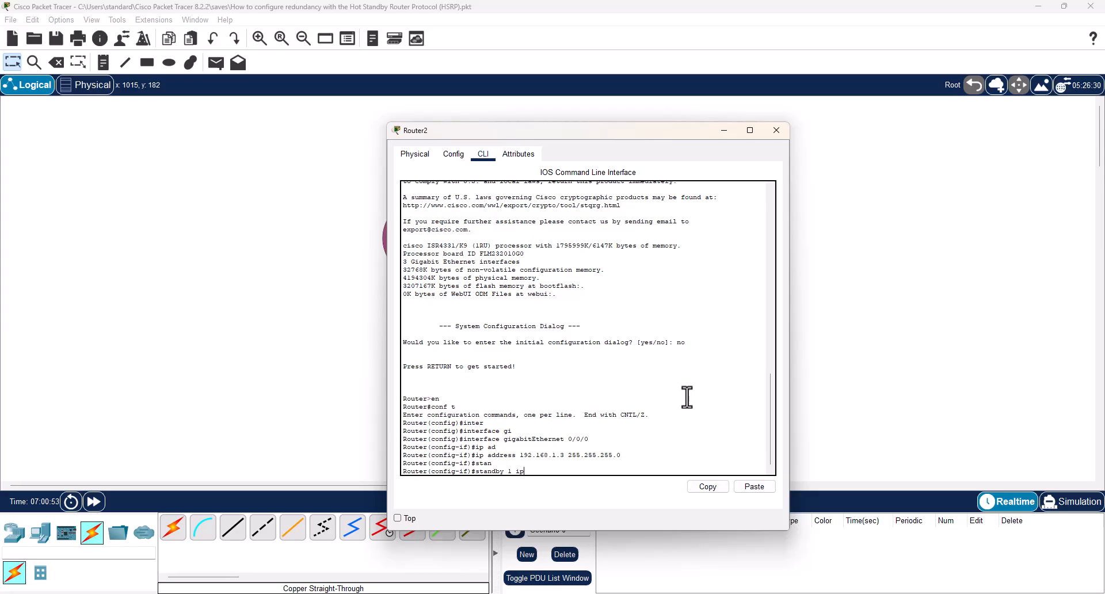
text( 192.168.1.1)
key(Return)
text(stan)
Set Router2's HSRP group 1 priority to 100 with the standby 1 priority command.
key(Tab)
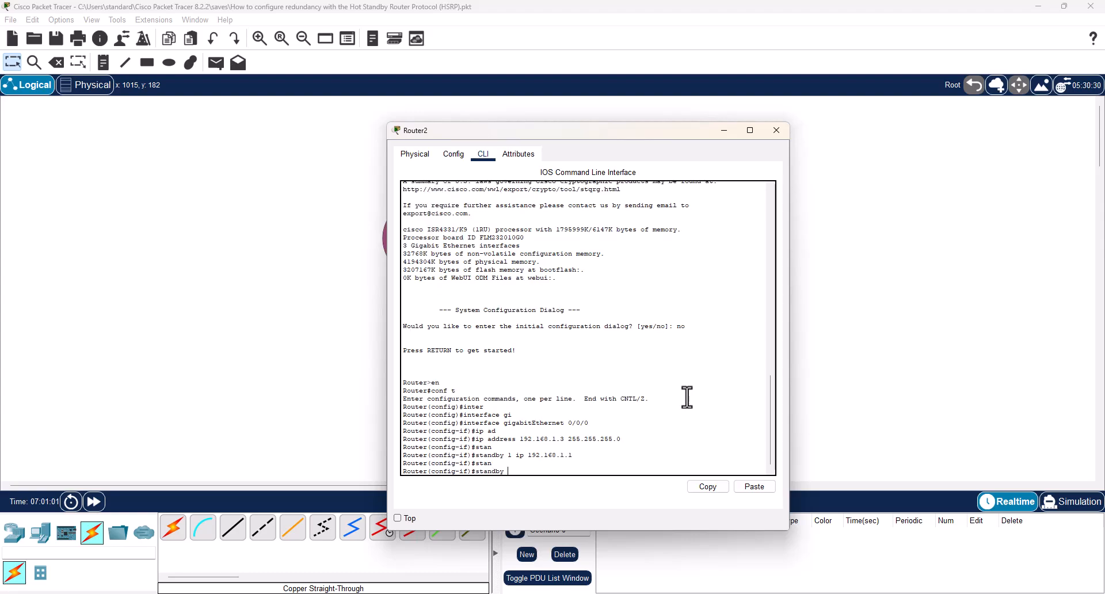
text(1 prio)
key(Tab)
text(1)
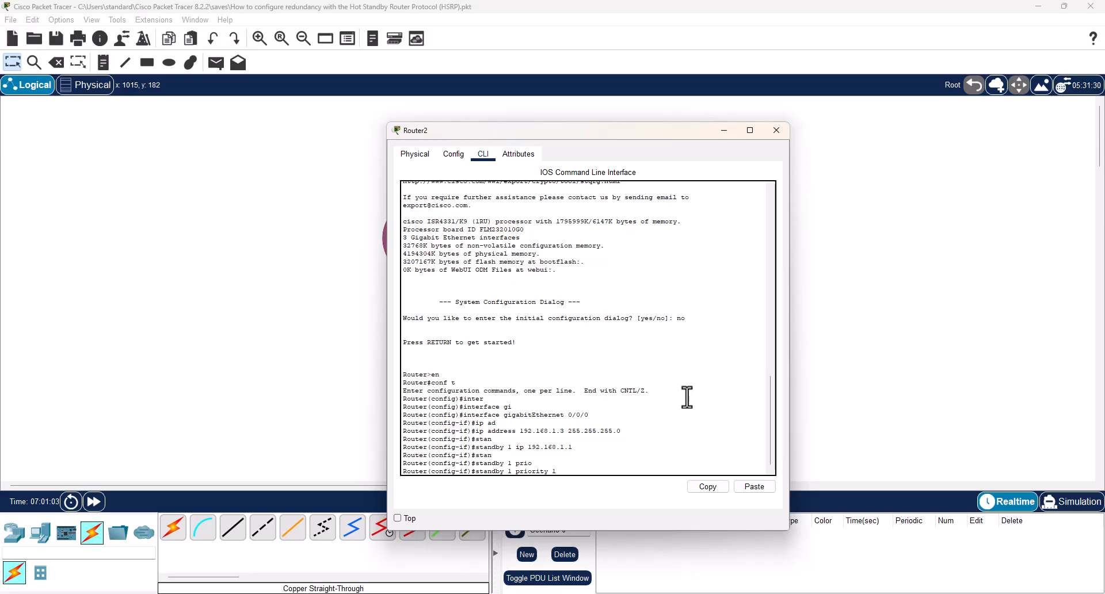
text(00)
key(Return)
Enable preemption for HSRP group 1 on Router2's interface with standby 1 preempt.
text(stan)
key(Tab)
text(1)
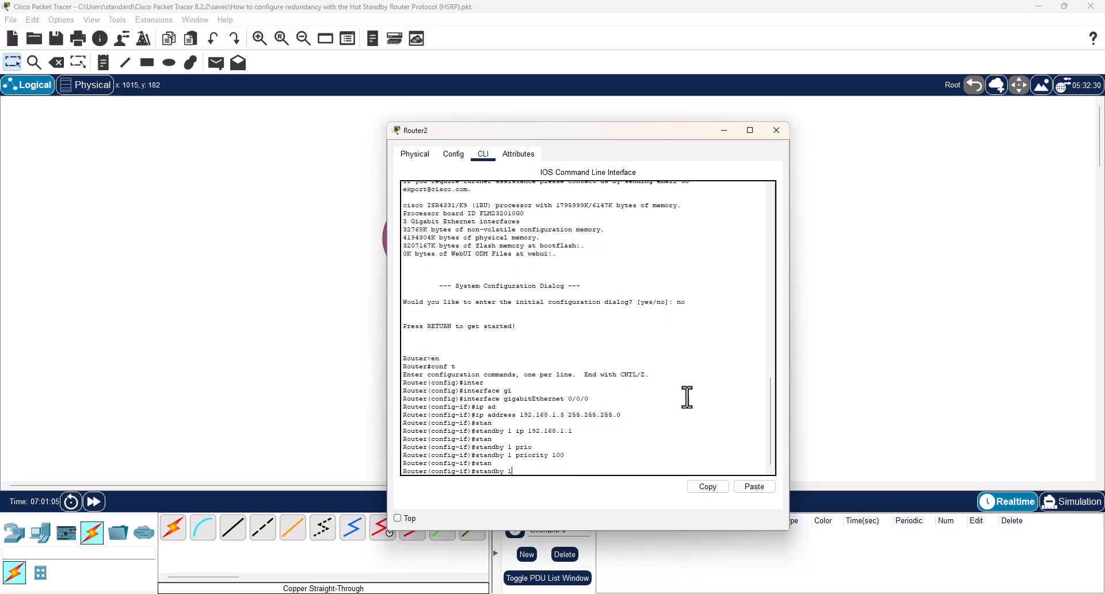
text( pree)
key(Tab)
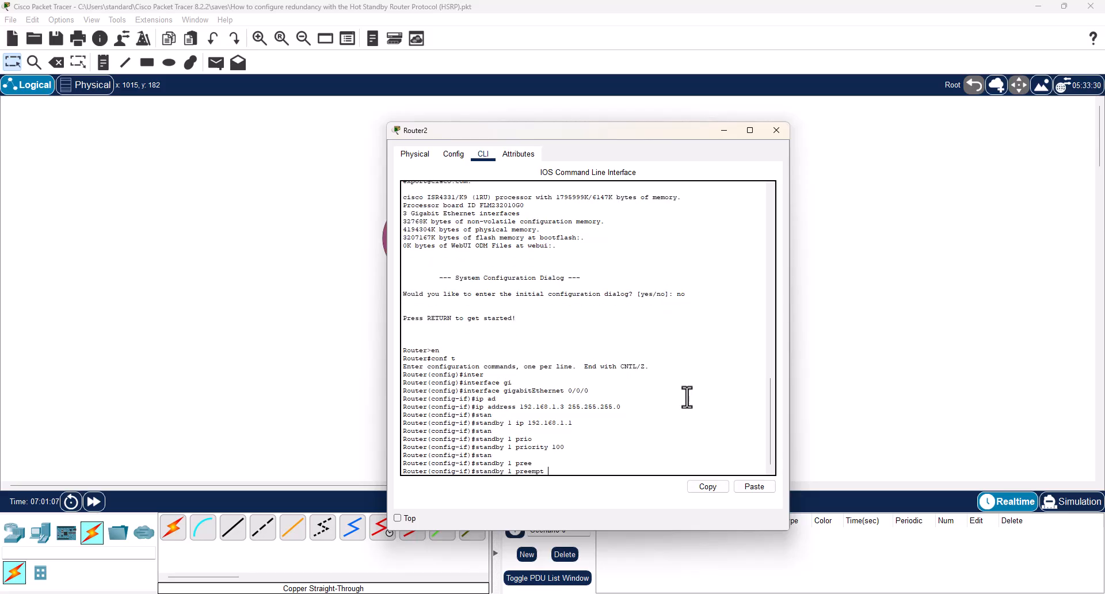
key(Return)
key(Return)
key(Return)
key(Return)
Bring up Router2's interface with no shutdown, save the configuration with do wr mem, and close its window.
text(no sh)
key(Tab)
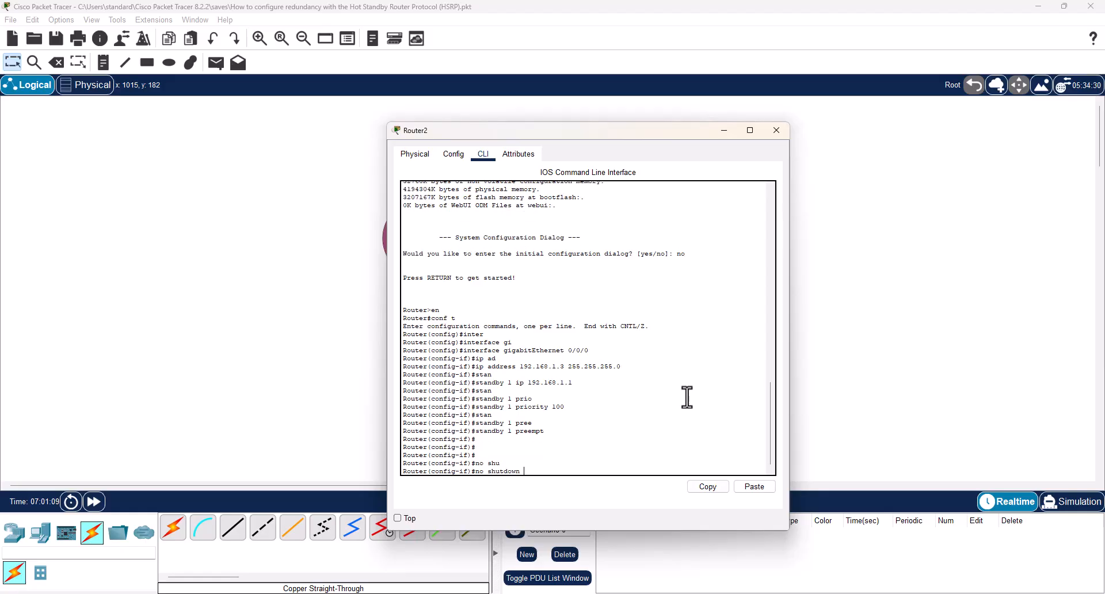
key(Return)
key(Return)
text(do wr mem n)
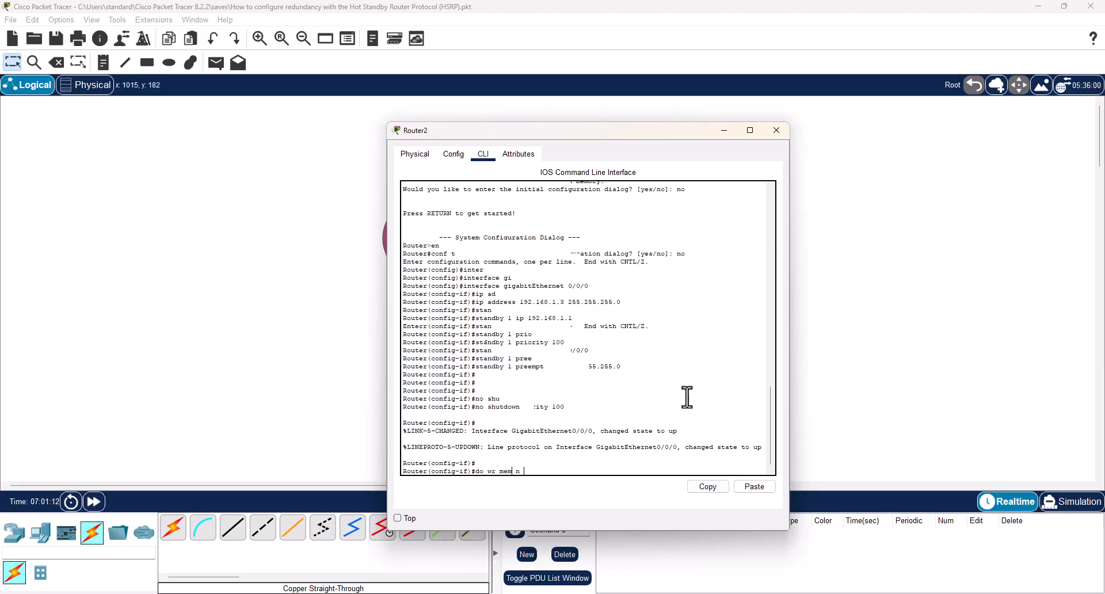
key(Return)
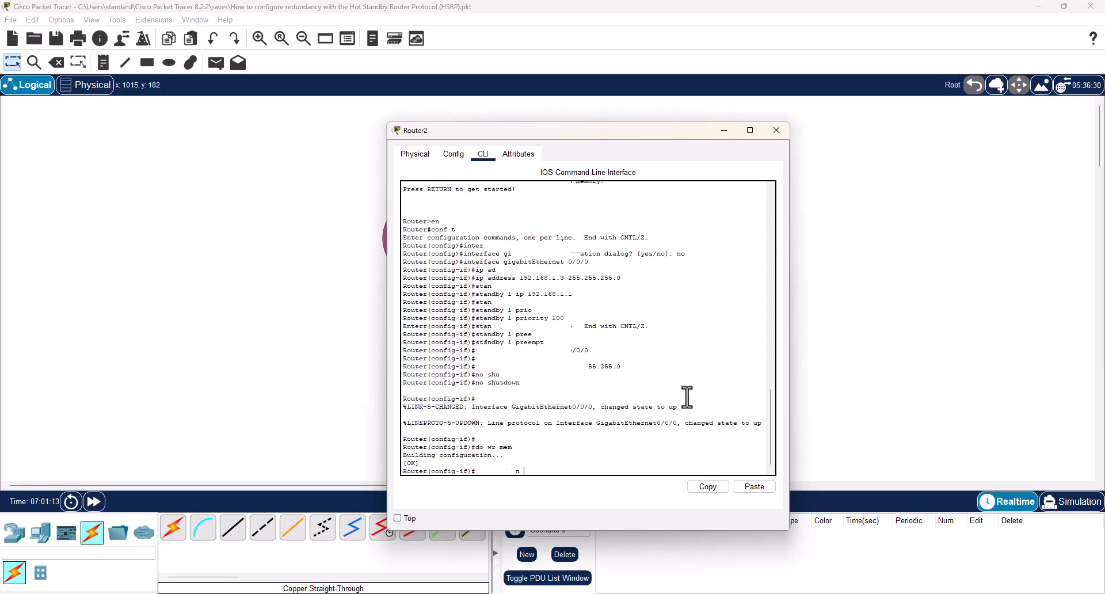
key(alt+F4)
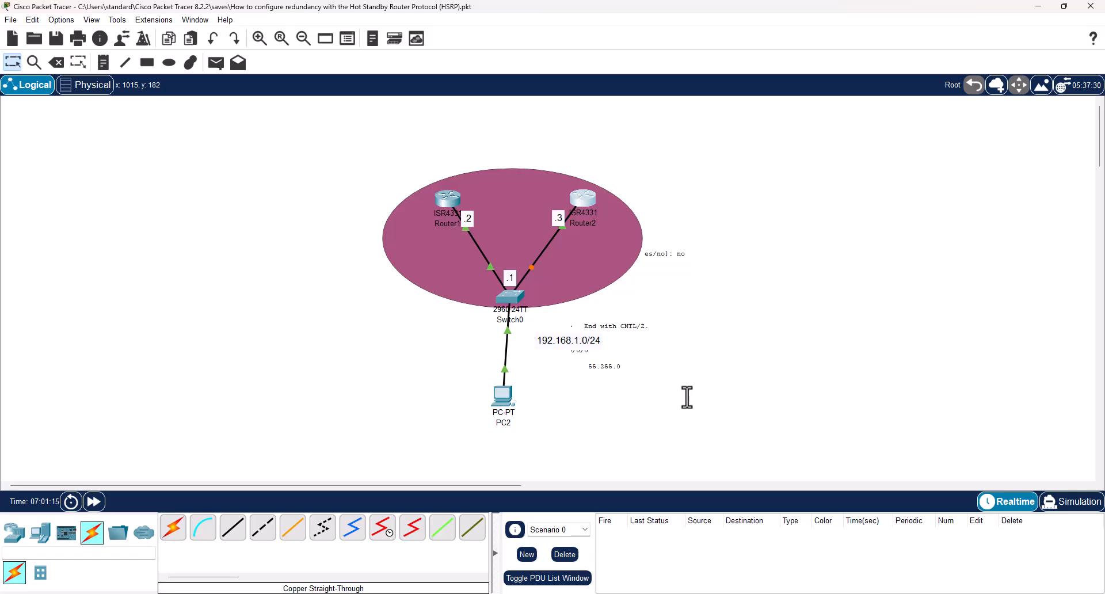
Open PC2's IP configuration and enter the static IPv4 address 192.168.1.10.
click(502, 402)
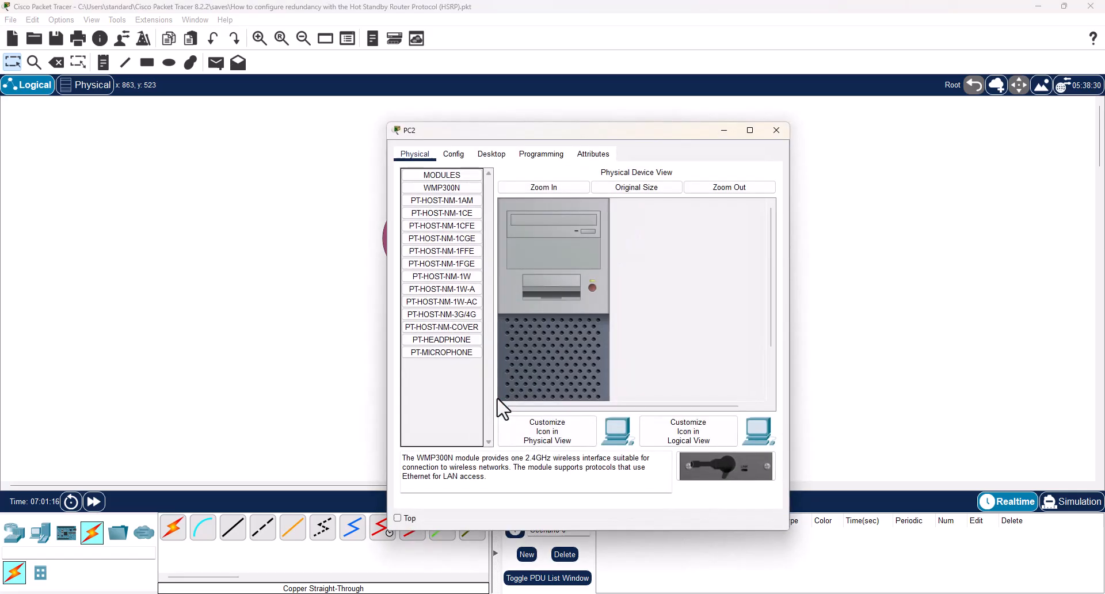
click(490, 155)
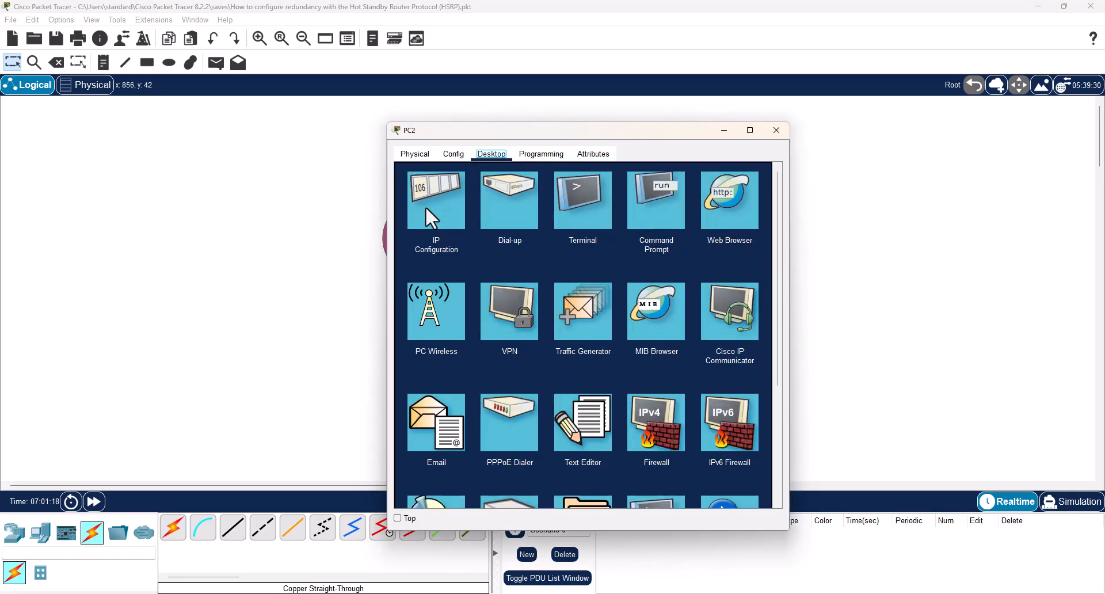
click(426, 210)
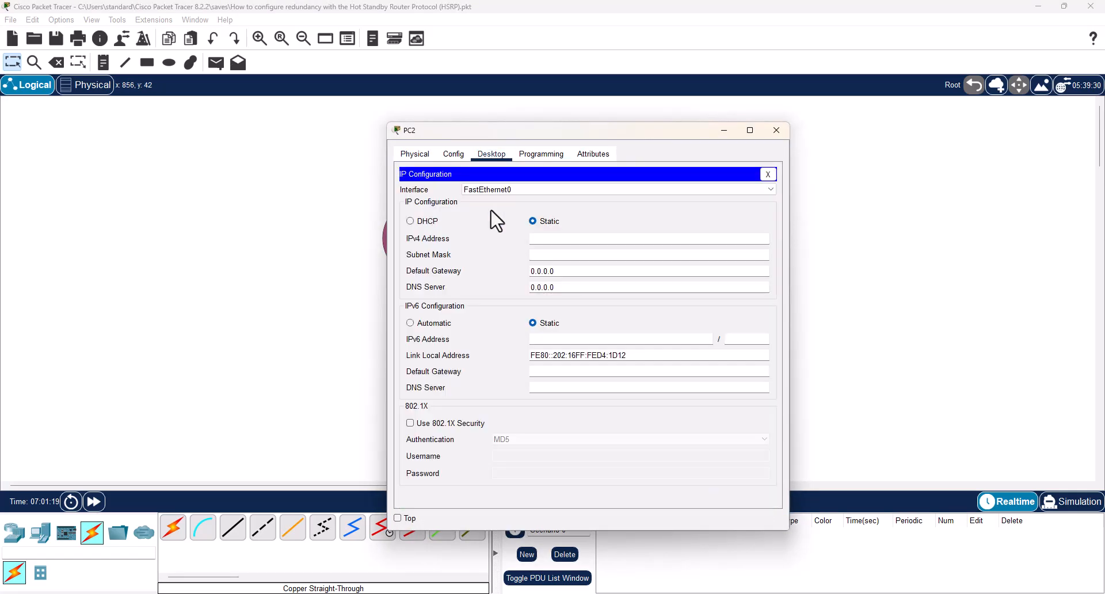
click(592, 238)
text(192.168.1.10)
Give PC2 the subnet mask 255.255.255.0 and default gateway 192.168.1.1, and close its window.
double_click(592, 240)
key(ctrl+c)
click(614, 218)
drag(570, 272, 502, 265)
key(ctrl+v)
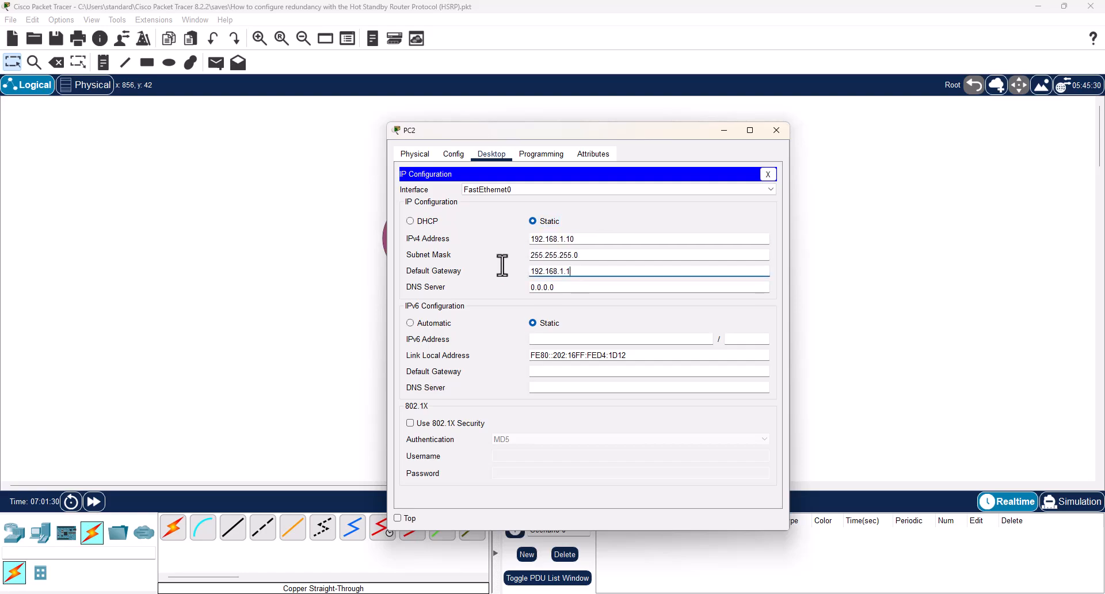
key(BackSpace)
click(541, 154)
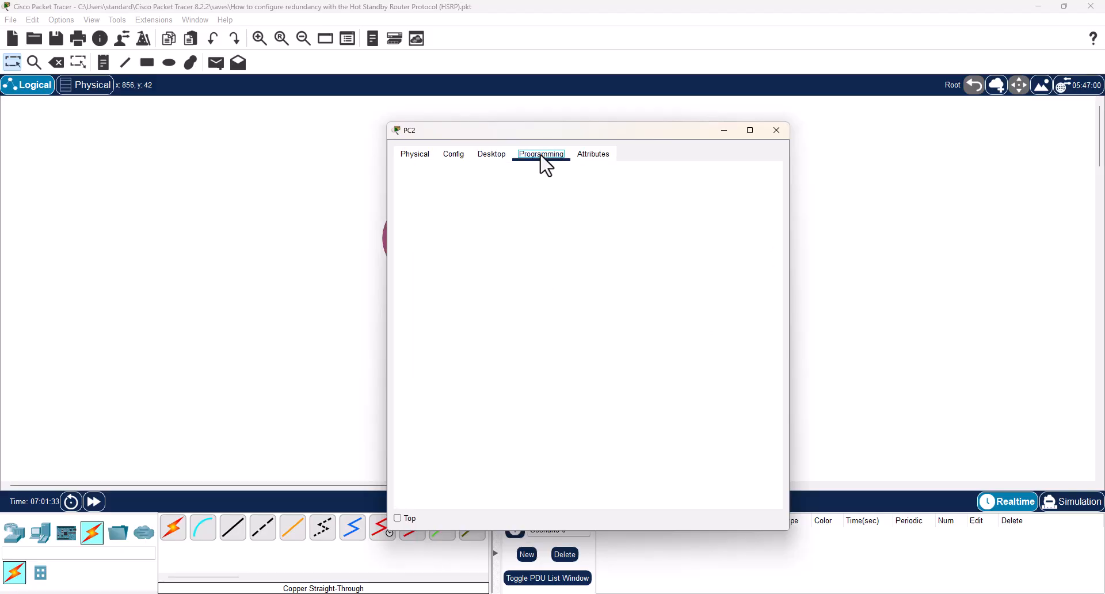
click(491, 154)
click(777, 130)
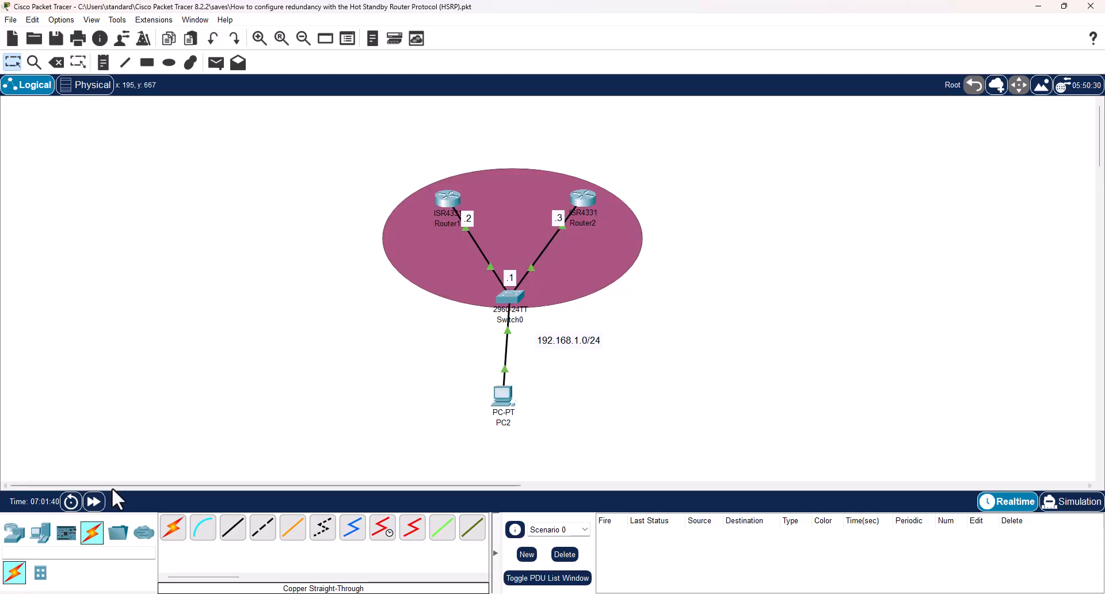
Fast-forward the network's simulation time several times.
click(99, 503)
click(99, 504)
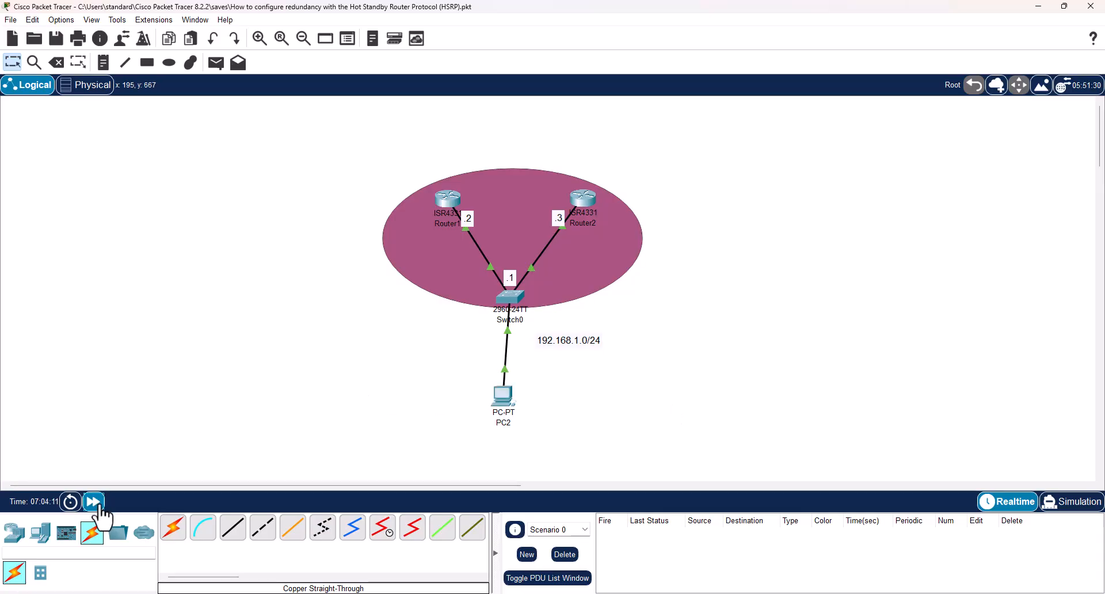
click(99, 504)
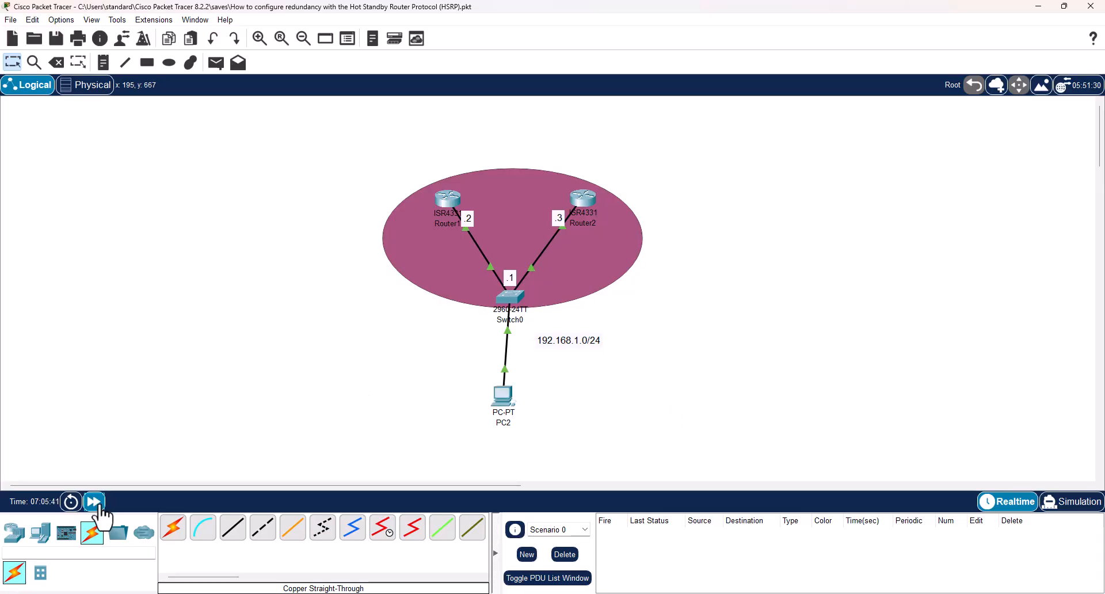
click(99, 504)
click(99, 503)
click(99, 504)
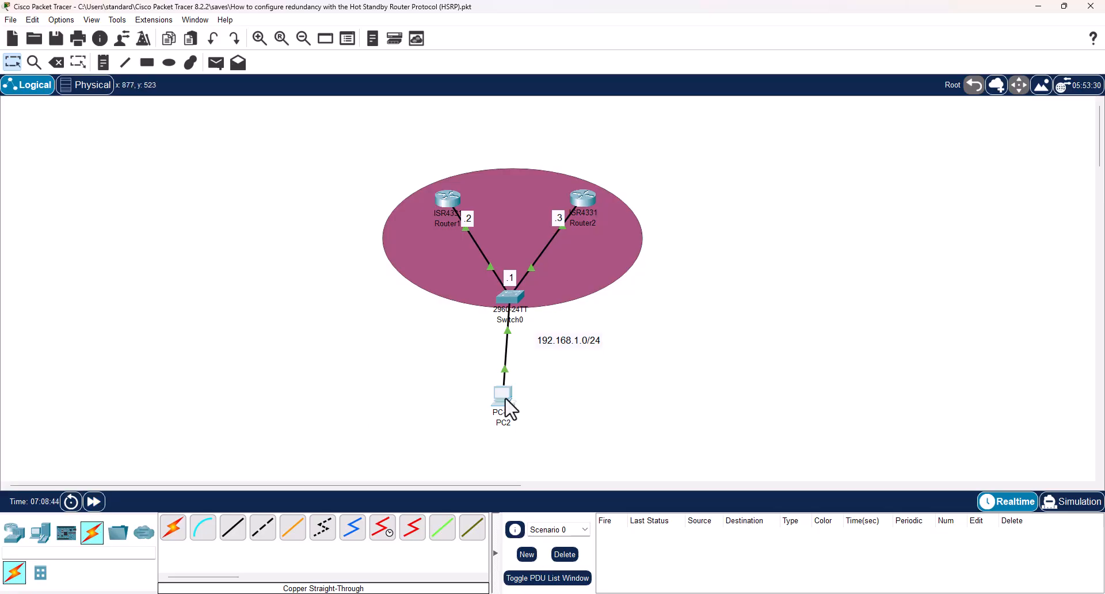
Open PC2's command prompt and ping the virtual gateway 192.168.1.1.
click(509, 409)
click(508, 403)
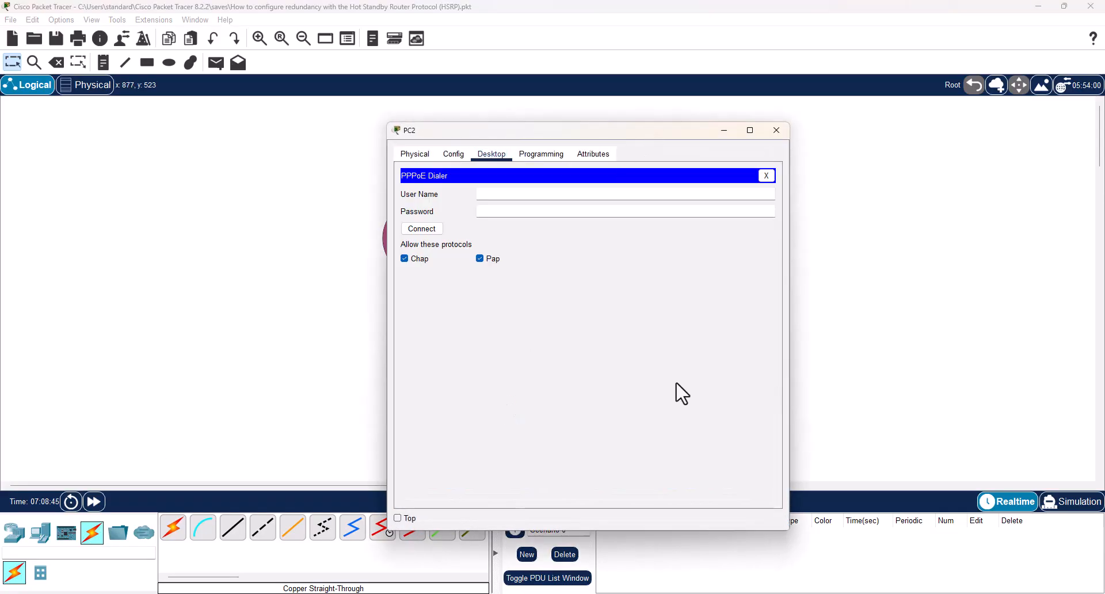
click(766, 176)
click(648, 209)
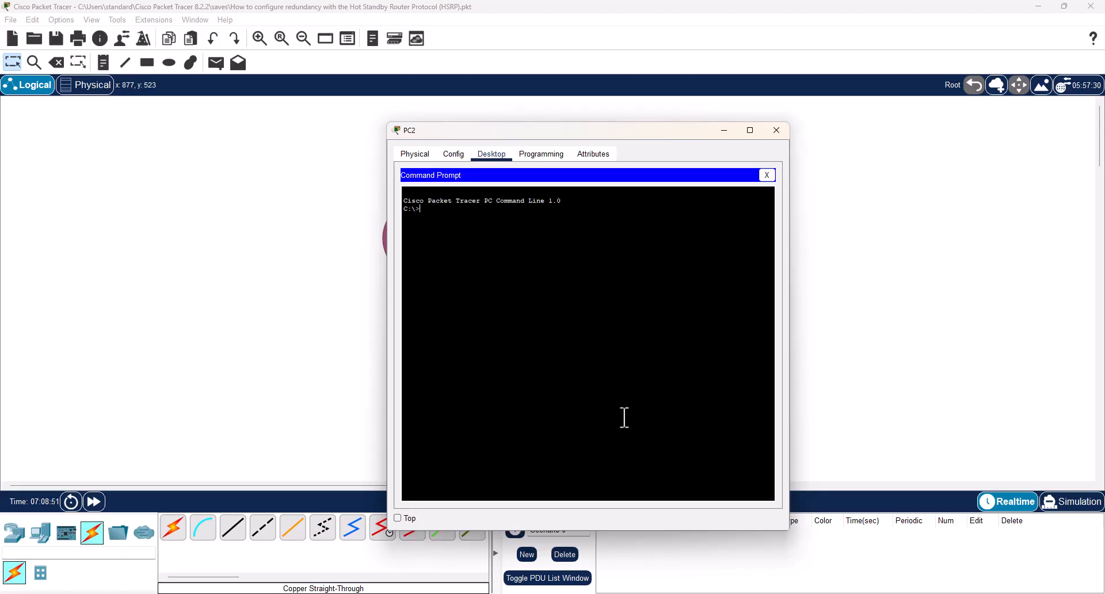
text(ping 192.168.1.1)
key(Return)
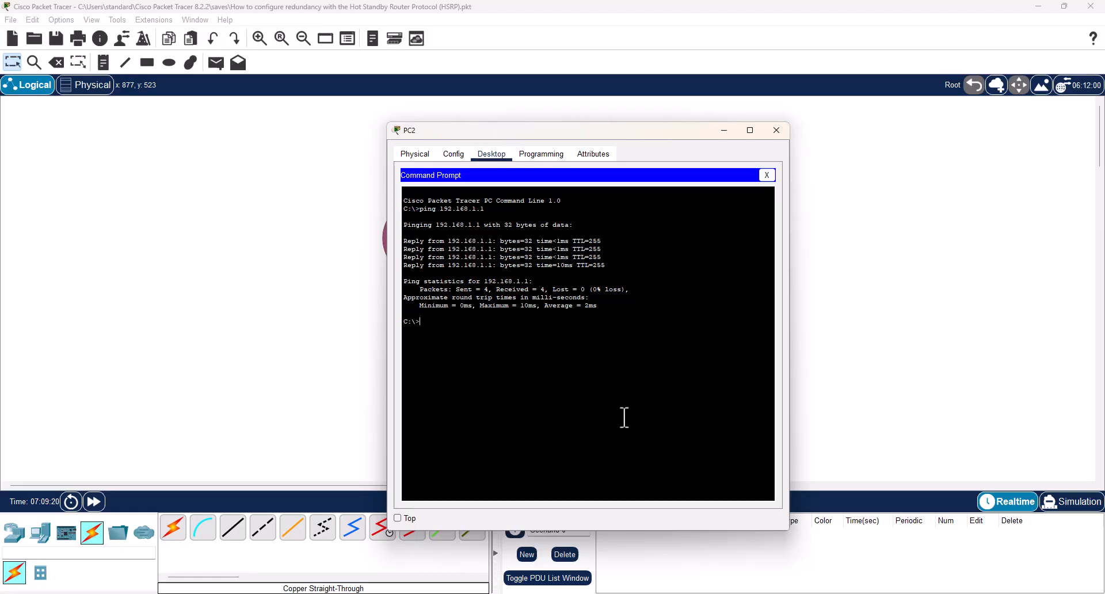
Start a long ping from PC2 to 192.168.1.1 with the -n 1000 option and return to the topology.
key(Up)
text(-n 1000)
click(277, 330)
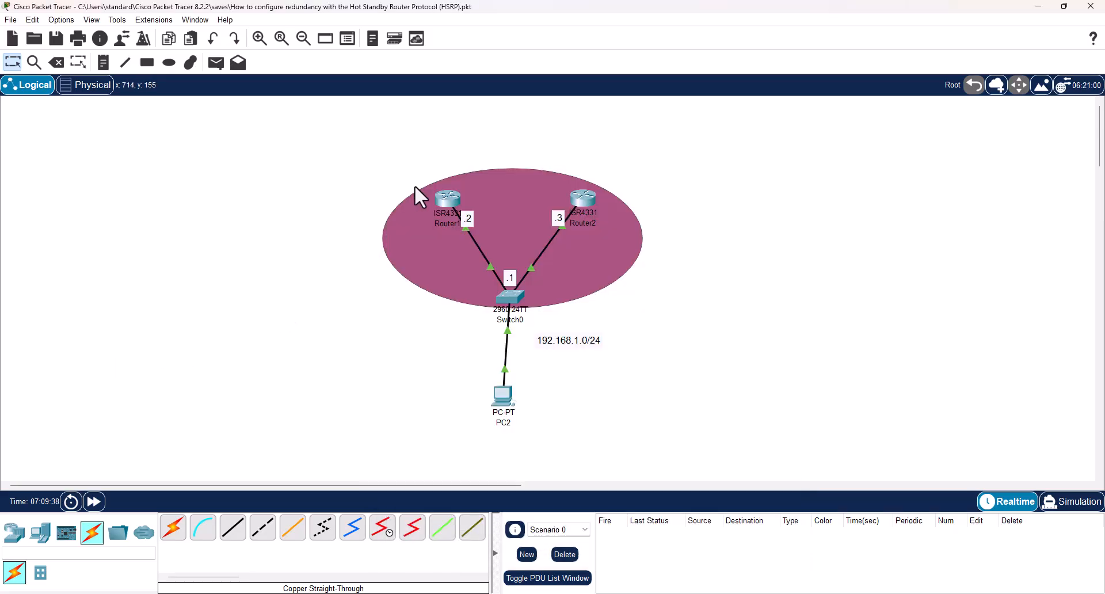
Leave configuration mode on Router1, display its HSRP summary with show standby brief, examine its state, and close the router window.
click(454, 199)
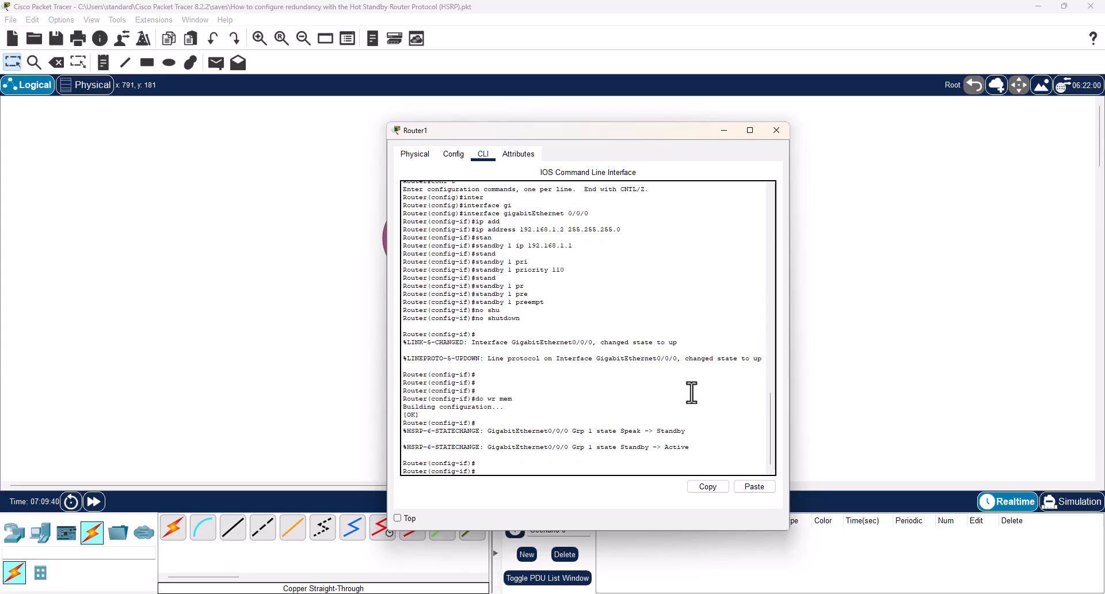
key(Return)
text(end)
key(Return)
text(s)
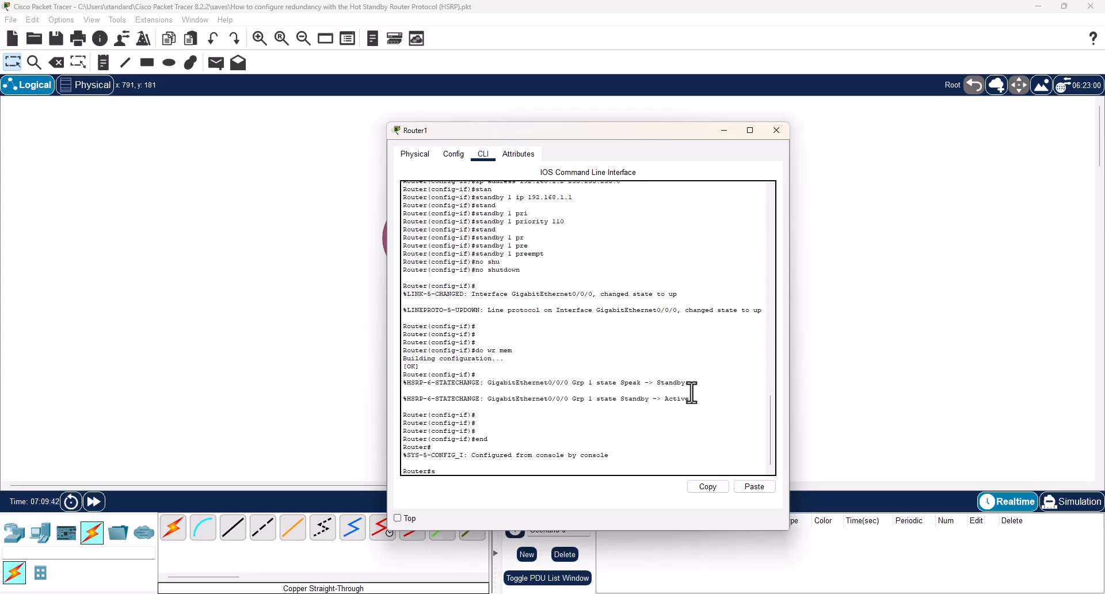
text(how sta)
key(Tab)
text(n)
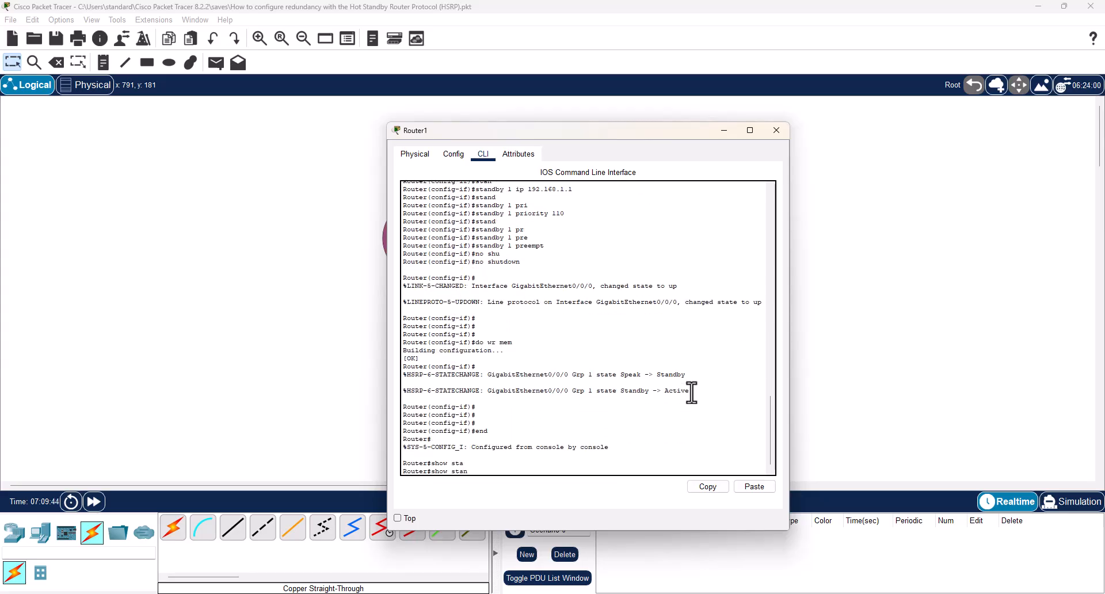
key(Tab)
text(brief)
key(Return)
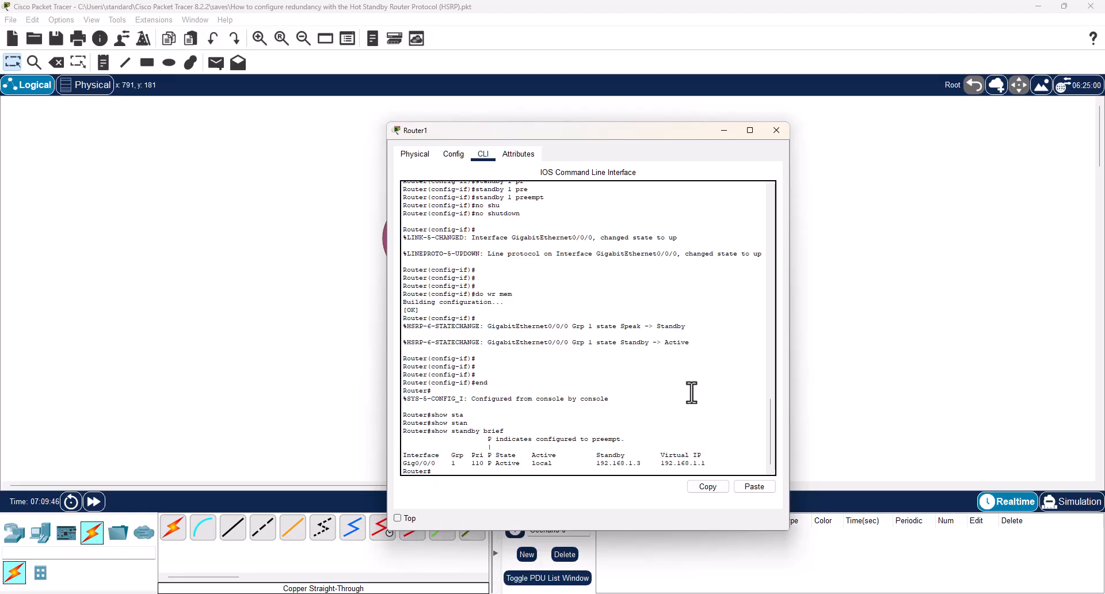
double_click(499, 463)
click(777, 130)
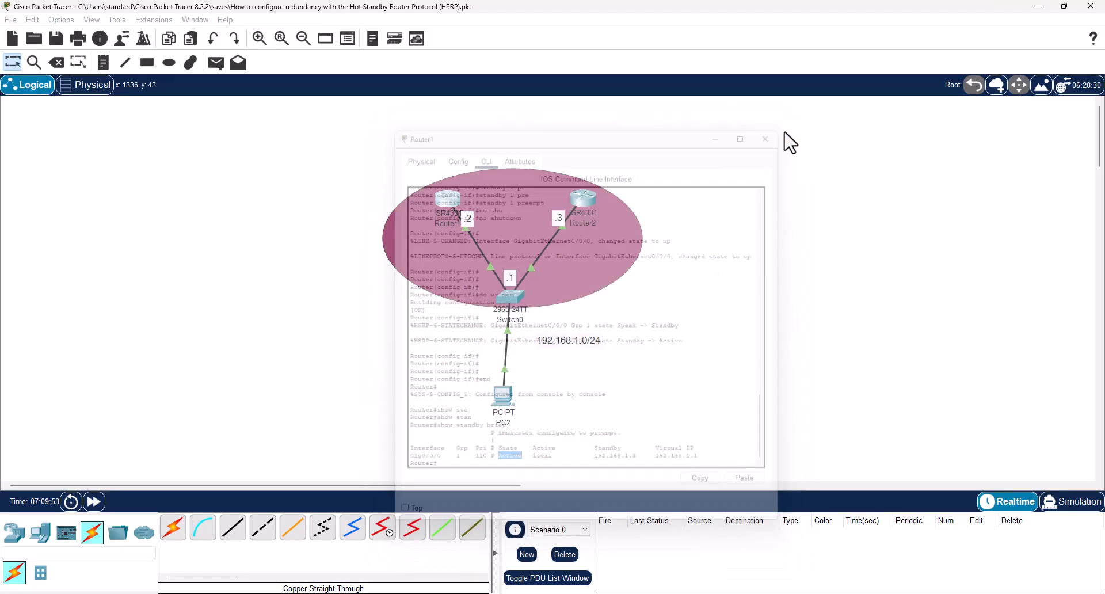
Leave configuration mode on Router2, run show standby brief to check its HSRP role, and close the router window.
click(581, 198)
key(Return)
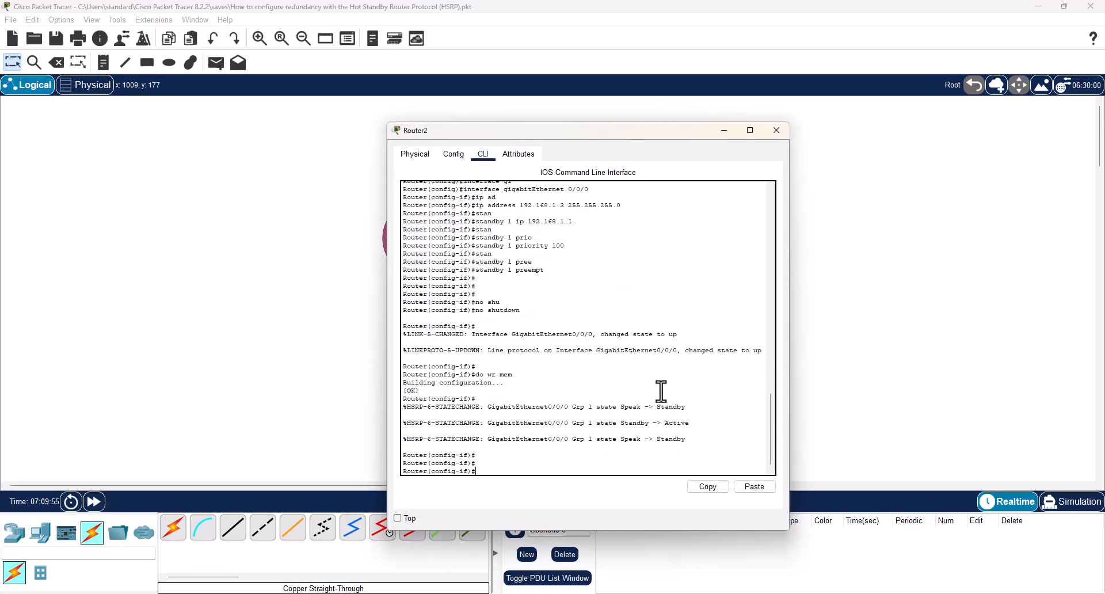
text(end)
key(Return)
key(Return)
text(show stan)
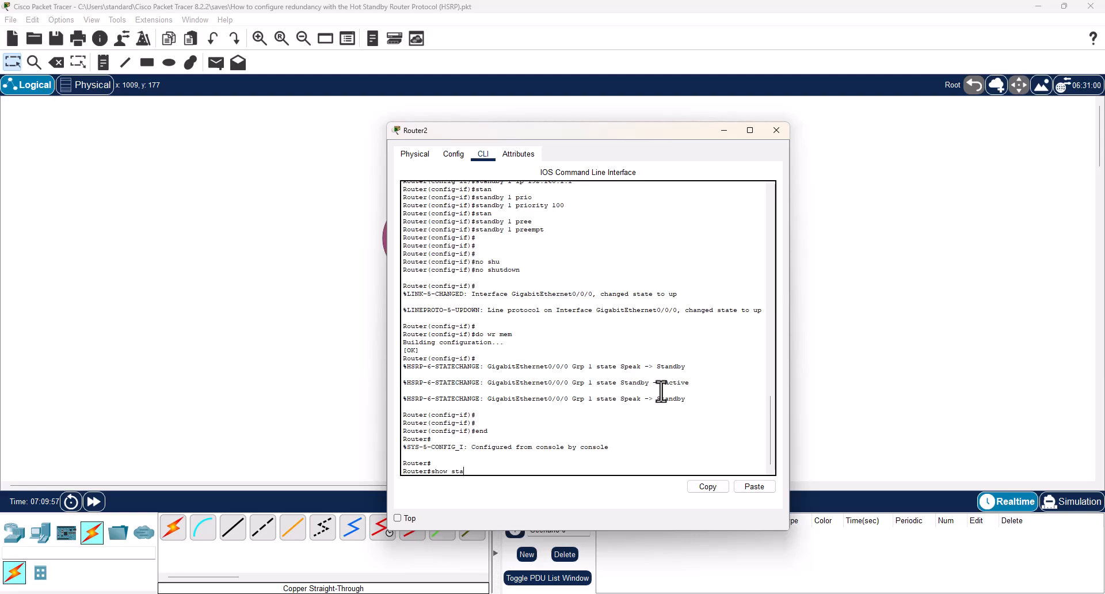
key(Tab)
text(bri)
key(Tab)
key(Return)
key(Return)
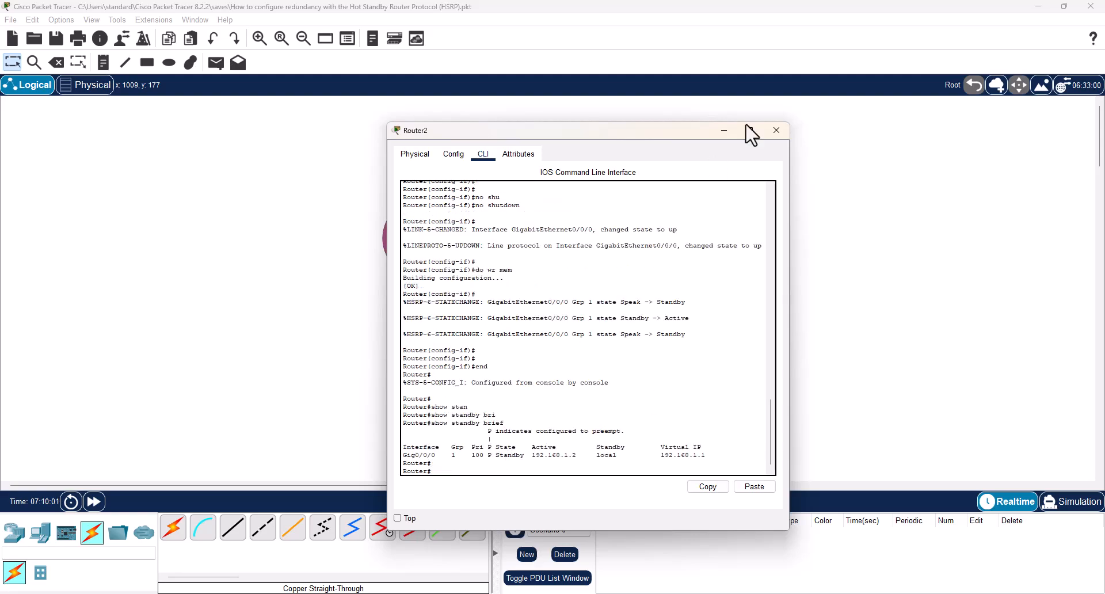
click(777, 132)
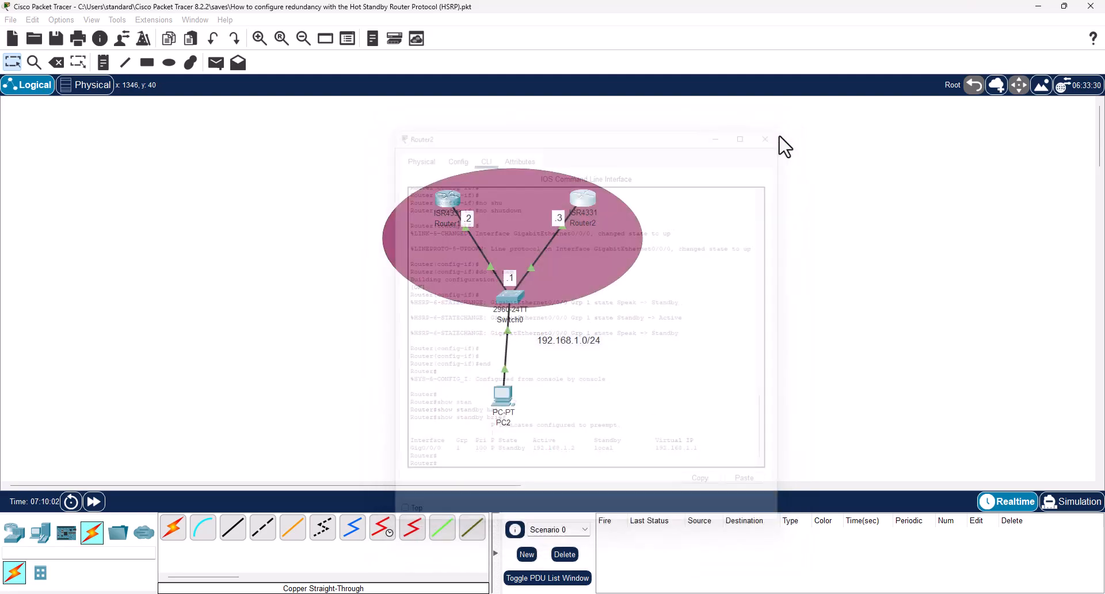
Check the long ping to 192.168.1.1 running in PC2's command prompt and return to the topology.
click(501, 404)
key(Return)
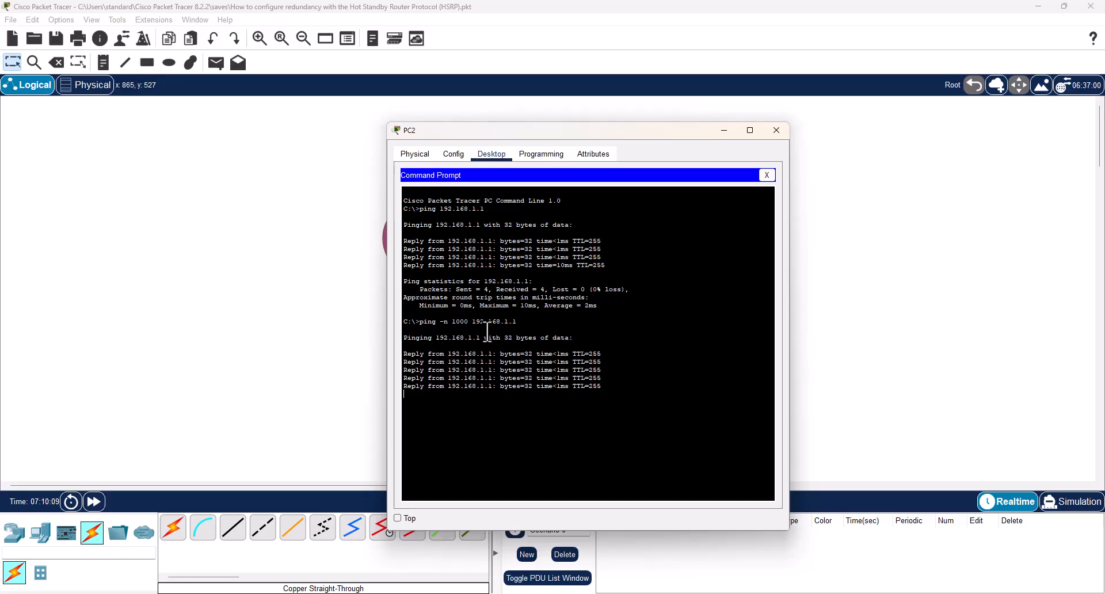
click(900, 316)
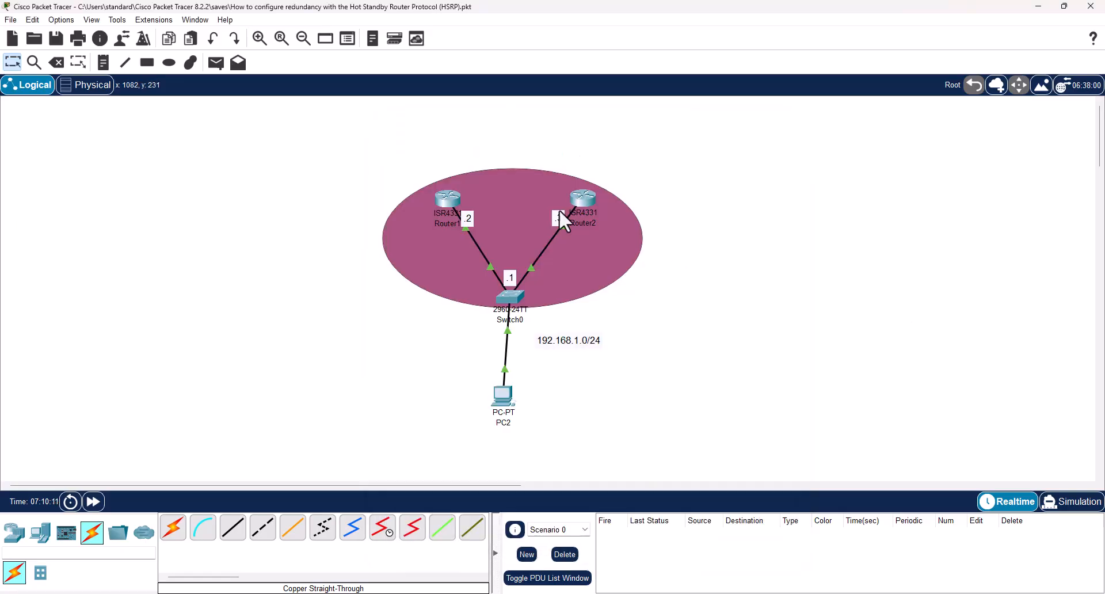
Shut down interface GigabitEthernet 0/0/0 on Router1 from its command line to simulate a failure of the active gateway.
click(447, 202)
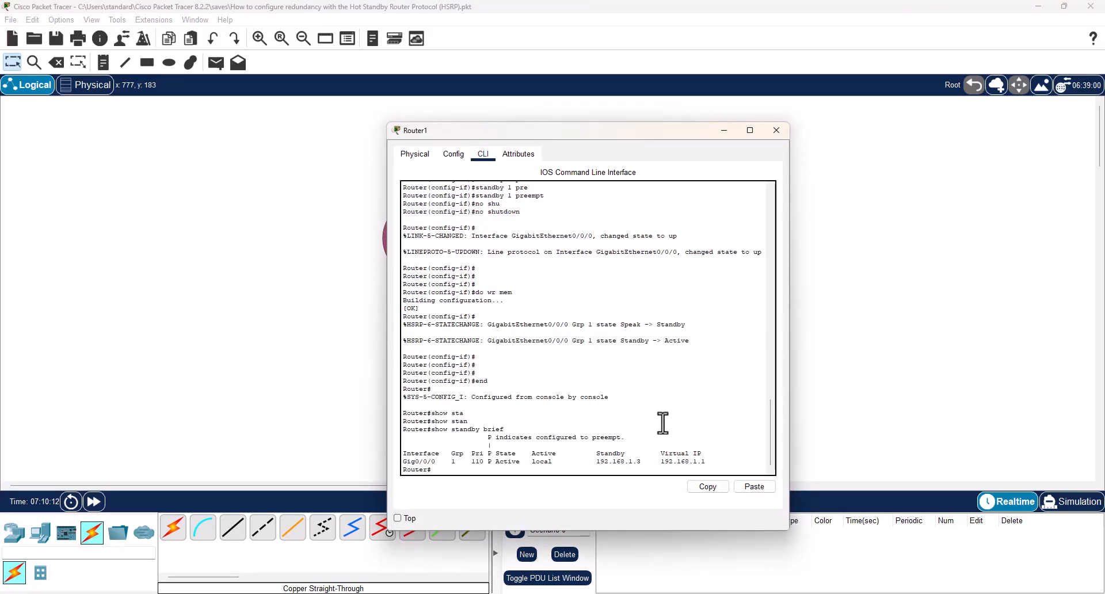
text(conf t)
key(Return)
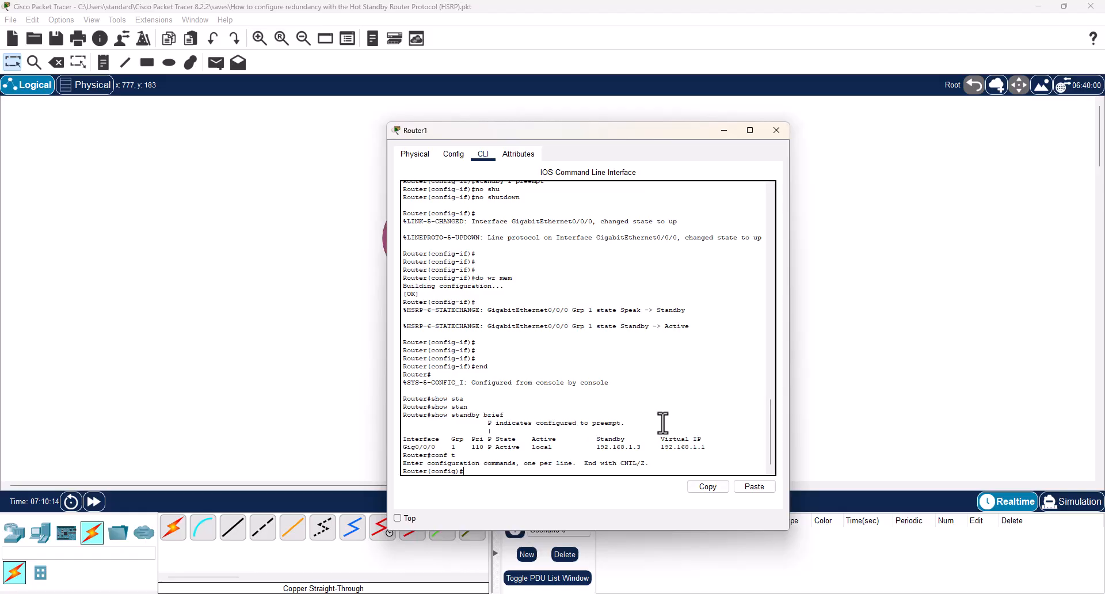
text(inter)
key(Tab)
text(gi)
key(Tab)
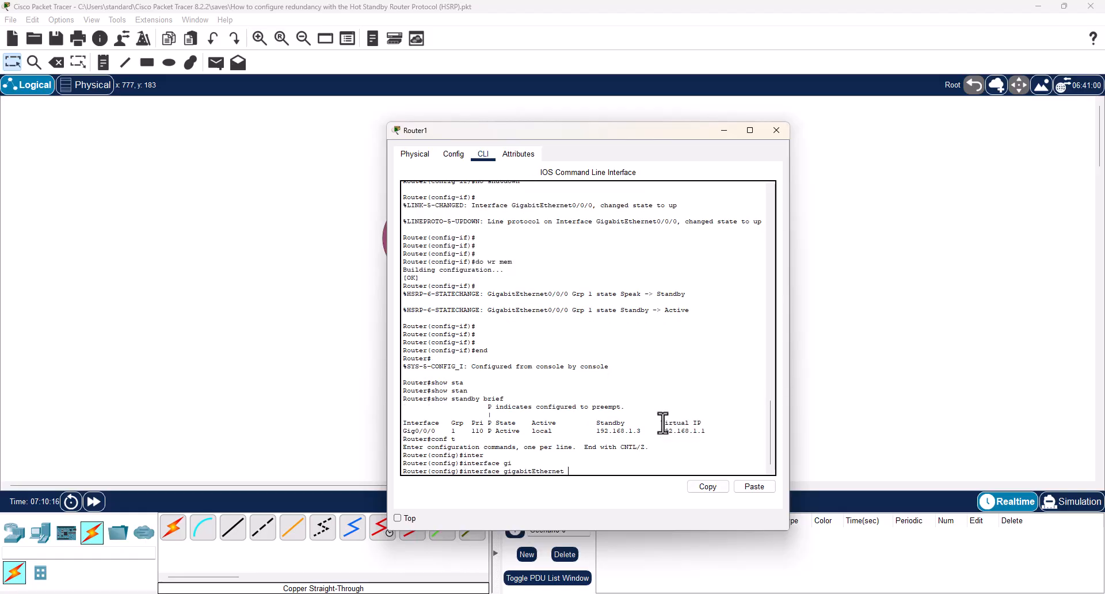
text(0/0/0)
key(Return)
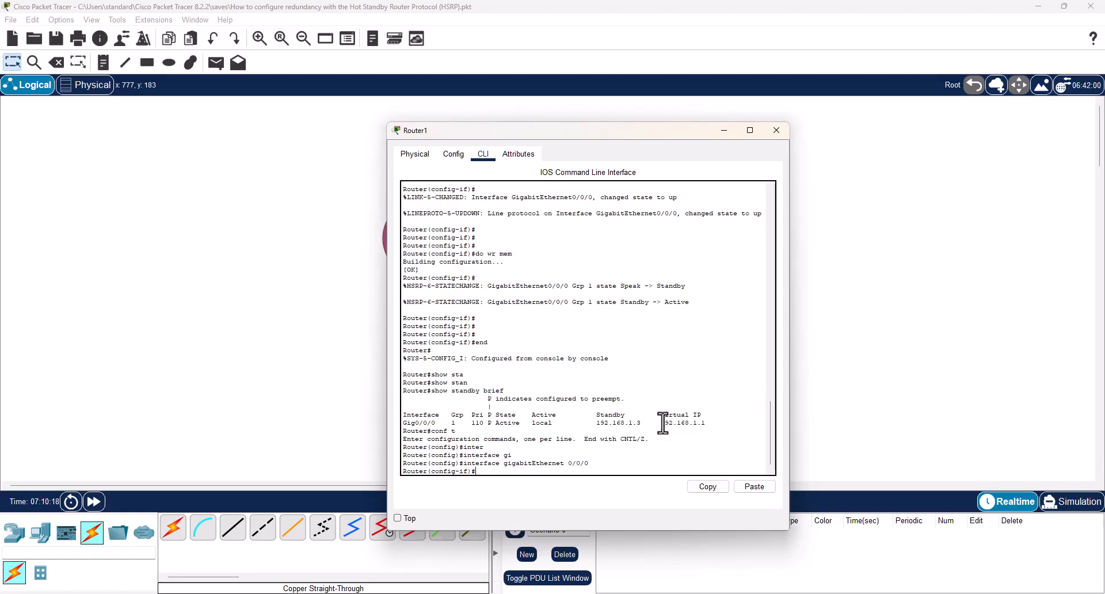
text(shu)
key(Tab)
key(Return)
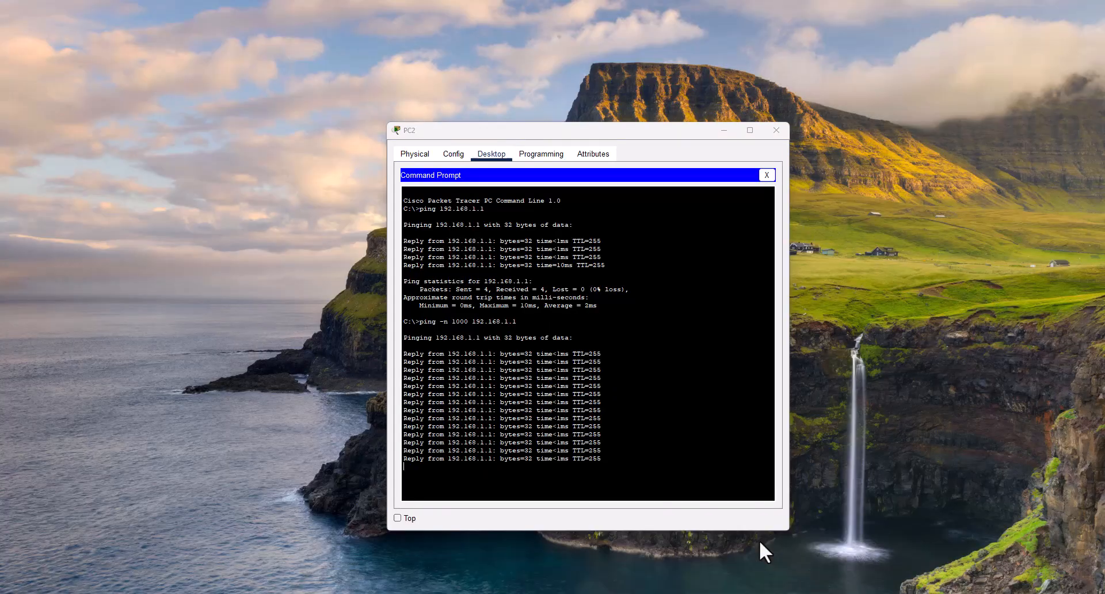
Examine PC2's ongoing ping output for the effect of the gateway failover and return to the topology.
click(758, 544)
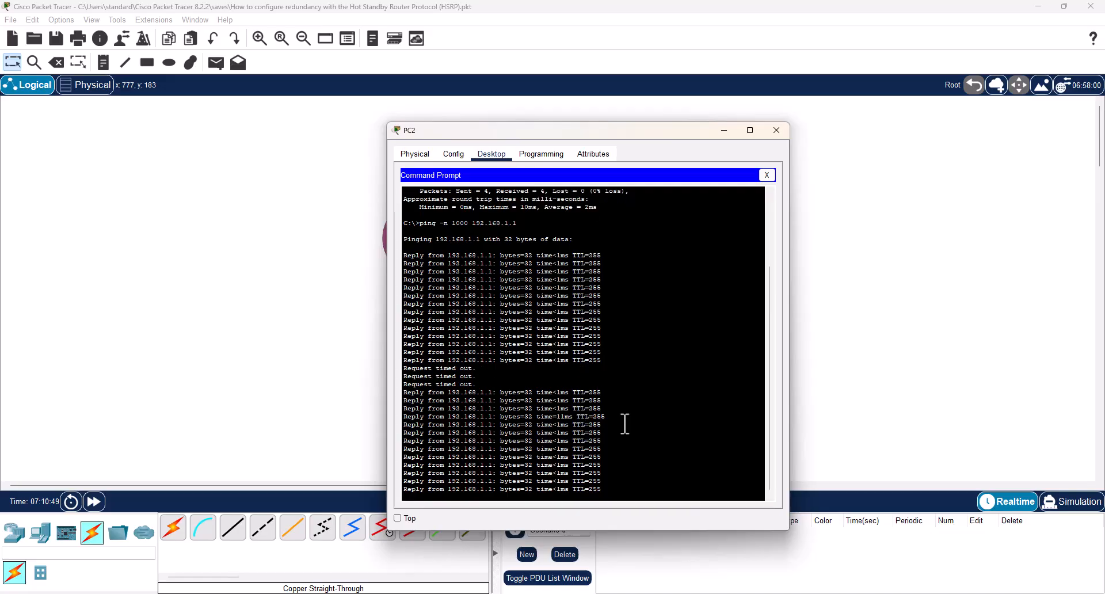
click(867, 235)
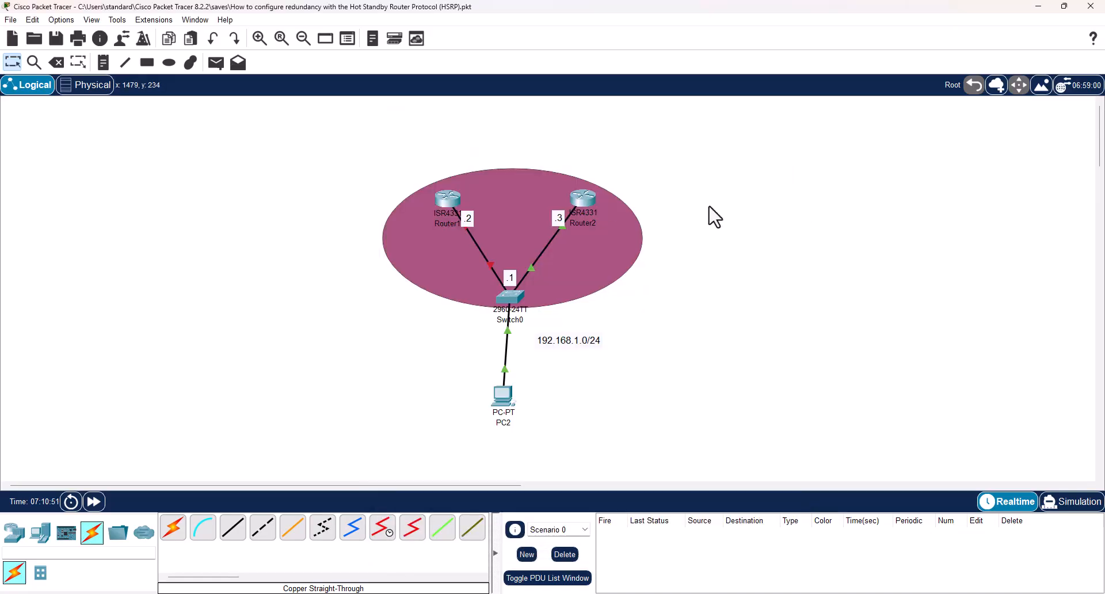
Run show standby brief on Router2 again and compare its HSRP state with the earlier output.
click(587, 204)
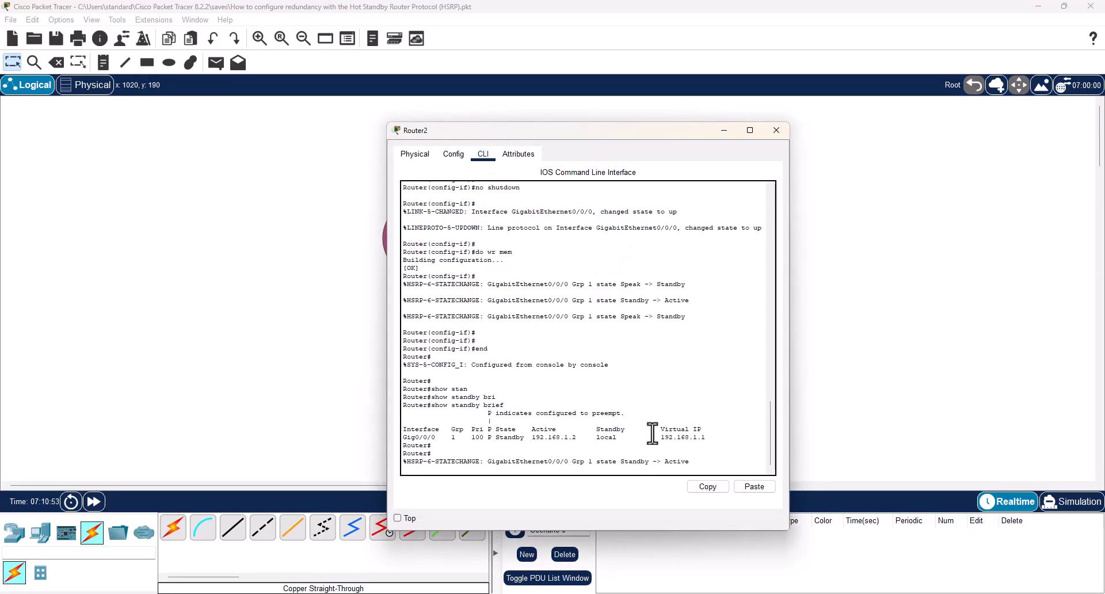
key(Return)
key(Return)
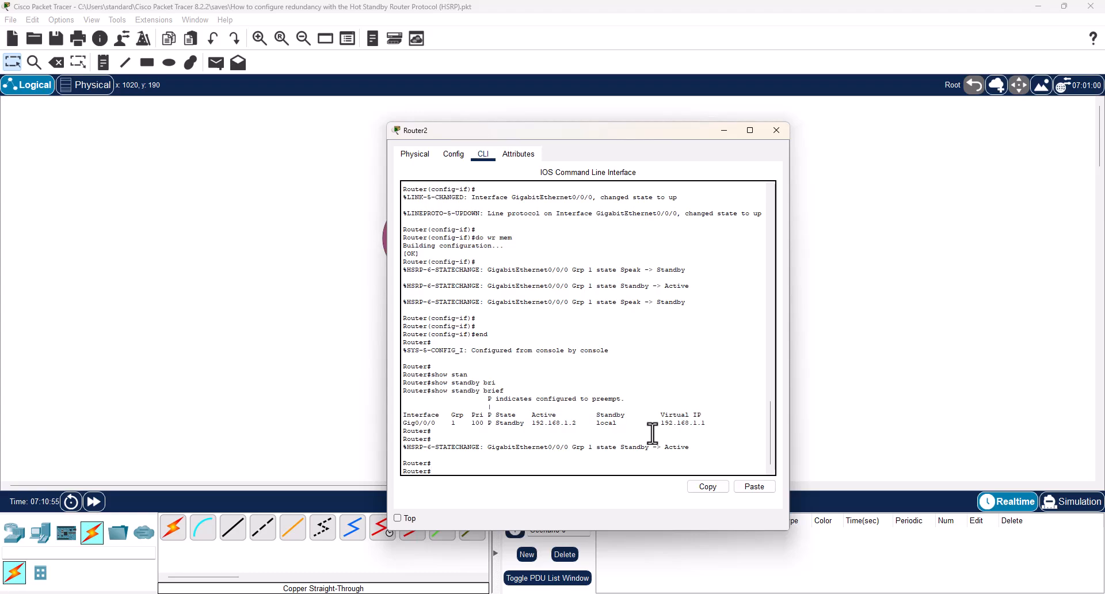
text(show stand)
key(Tab)
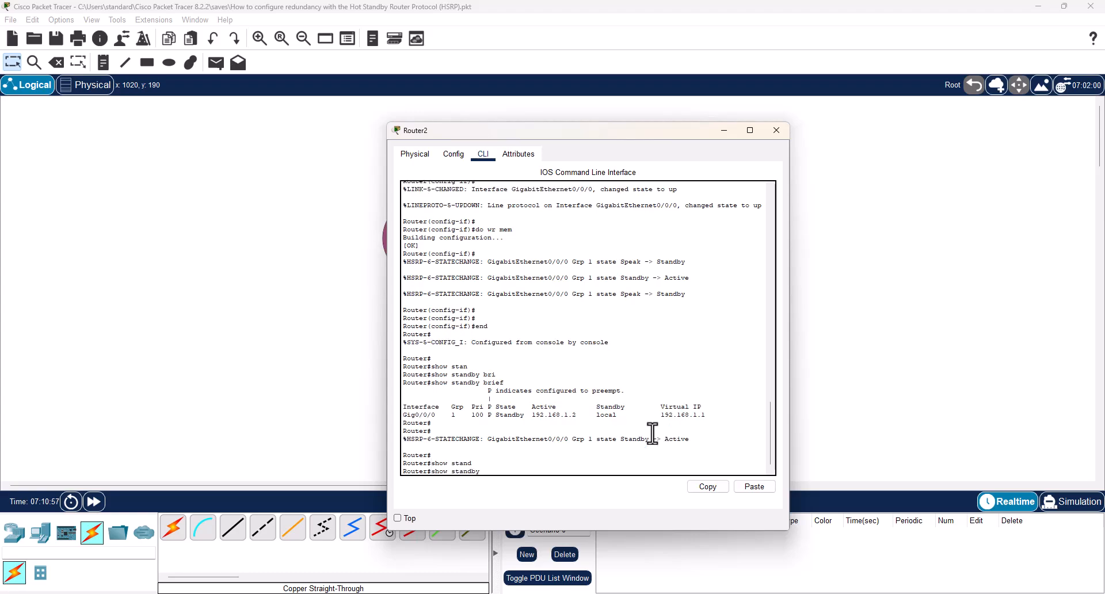
text(bri)
key(Tab)
key(Return)
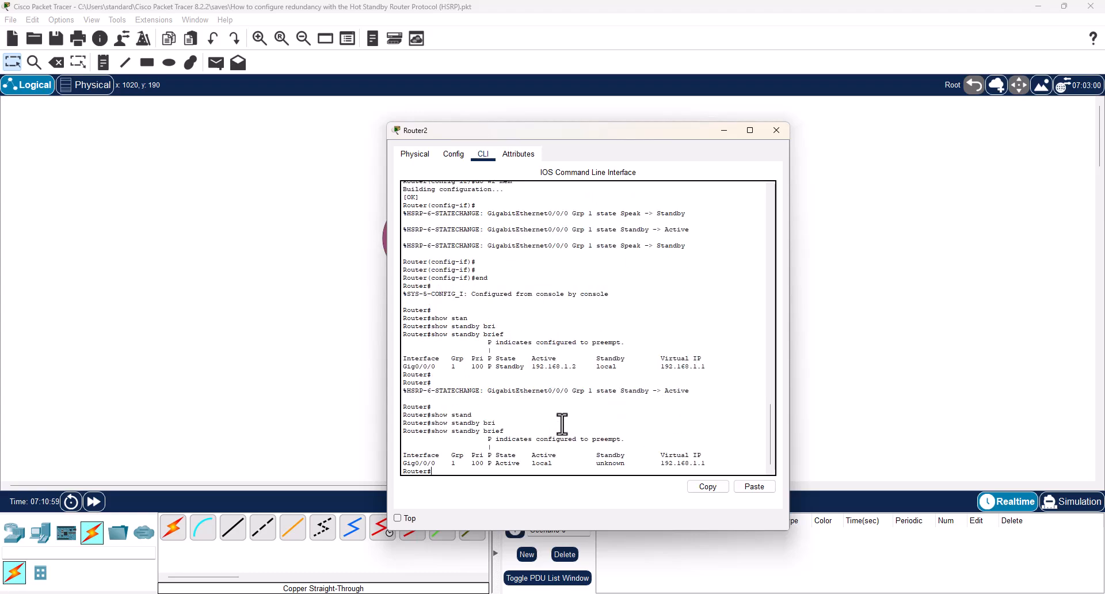
drag(492, 464, 513, 472)
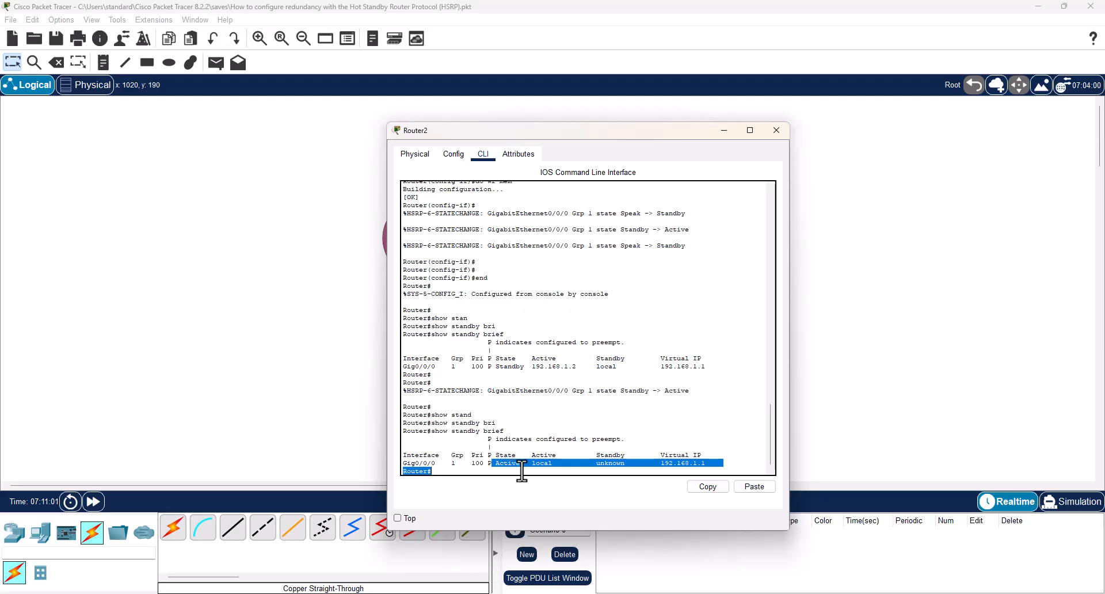
drag(492, 367, 523, 369)
click(619, 424)
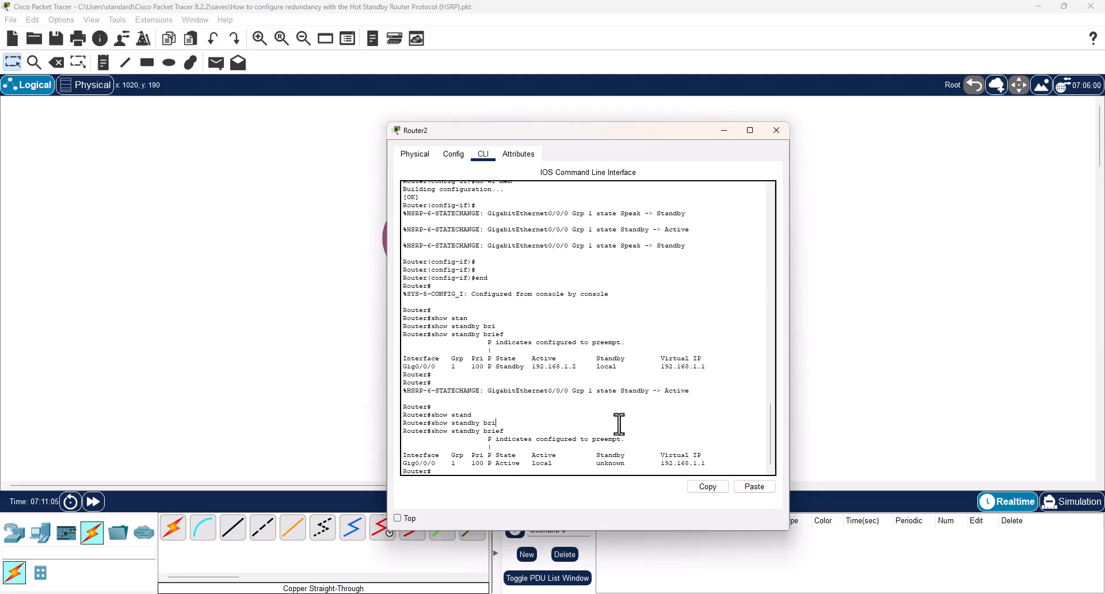